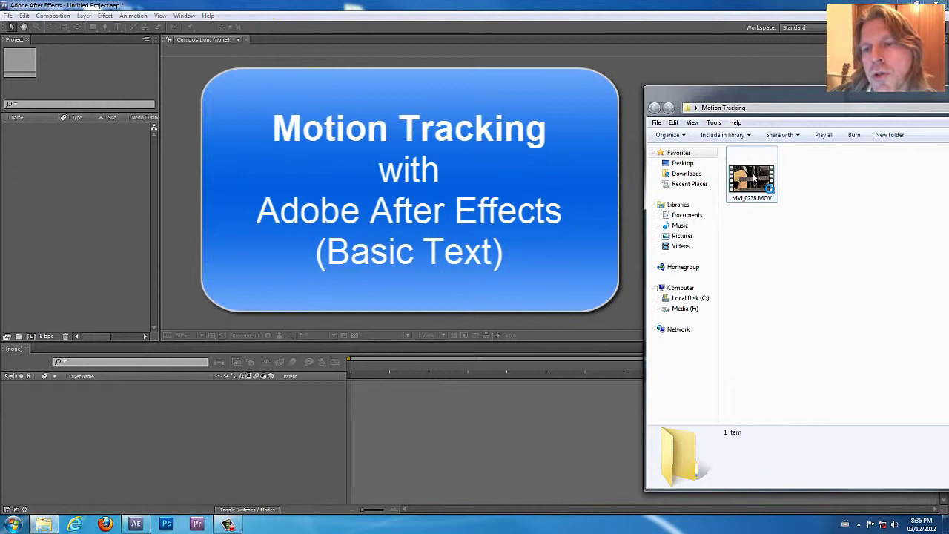
# Import MVI_0238.MOV into the project and create a composition from it, playing back the footage.
pyautogui.moveTo(754, 178); pyautogui.dragTo(142, 250)
pyautogui.moveTo(14, 130); pyautogui.dragTo(394, 141)
pyautogui.press('space')
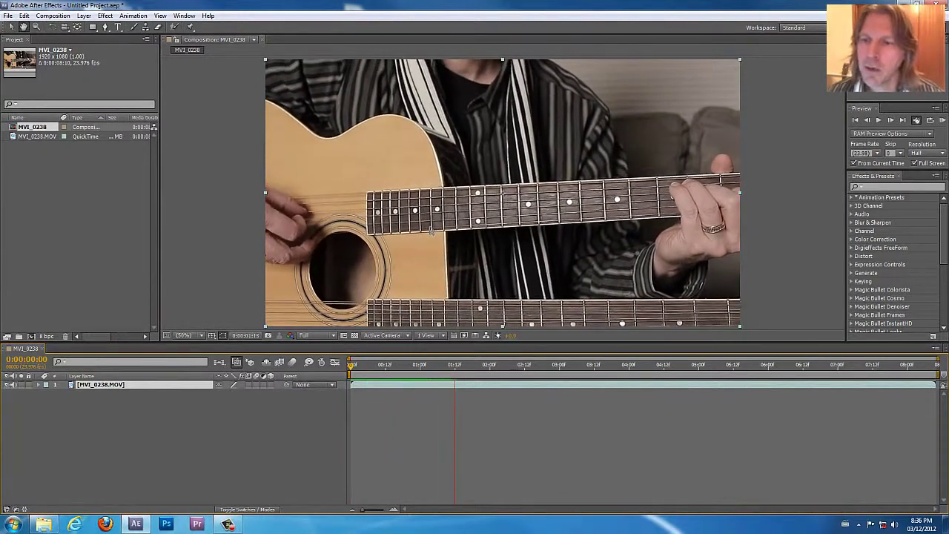
# Trim the MVI_0238.MOV layer to end at 0:00:03:00 and trim the composition to a work area ending there.
pyautogui.click(560, 373)
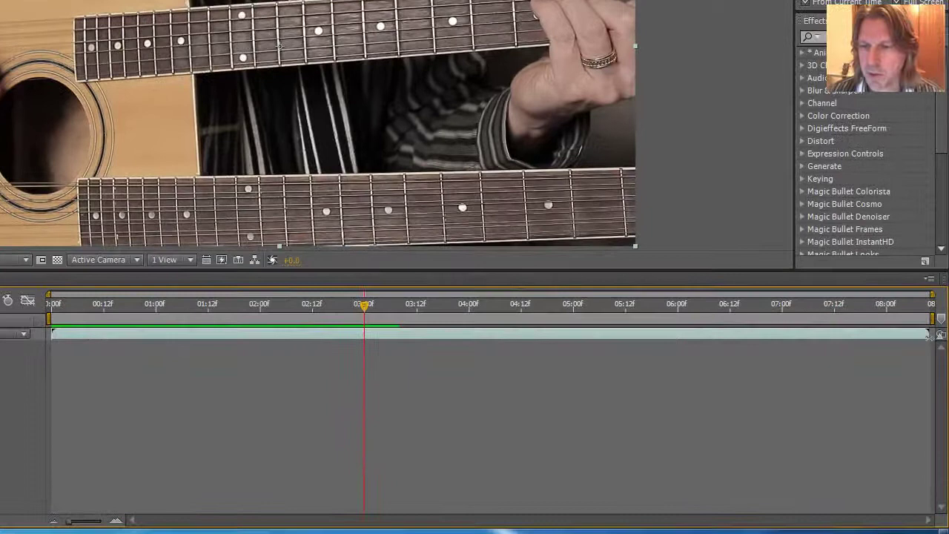
pyautogui.moveTo(929, 381); pyautogui.dragTo(365, 381)
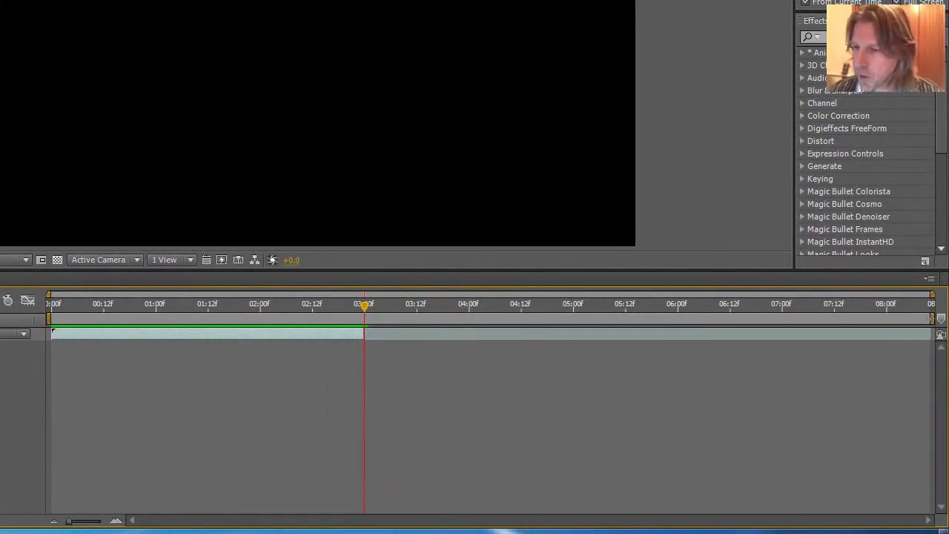
pyautogui.moveTo(932, 319)
pyautogui.mouseDown()
pyautogui.moveTo(752, 388)
pyautogui.moveTo(513, 424)
pyautogui.moveTo(367, 422)
pyautogui.mouseUp()
pyautogui.click(331, 306)
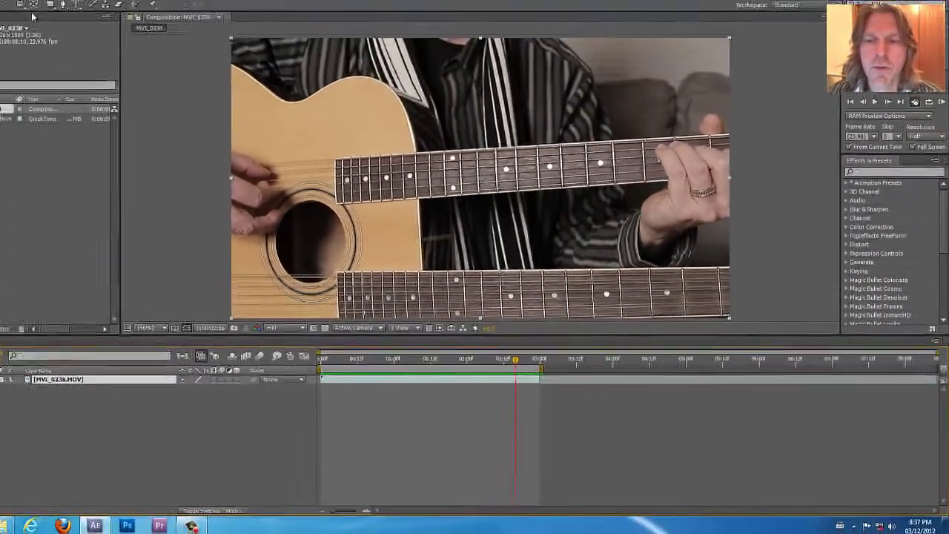
pyautogui.click(84, 27)
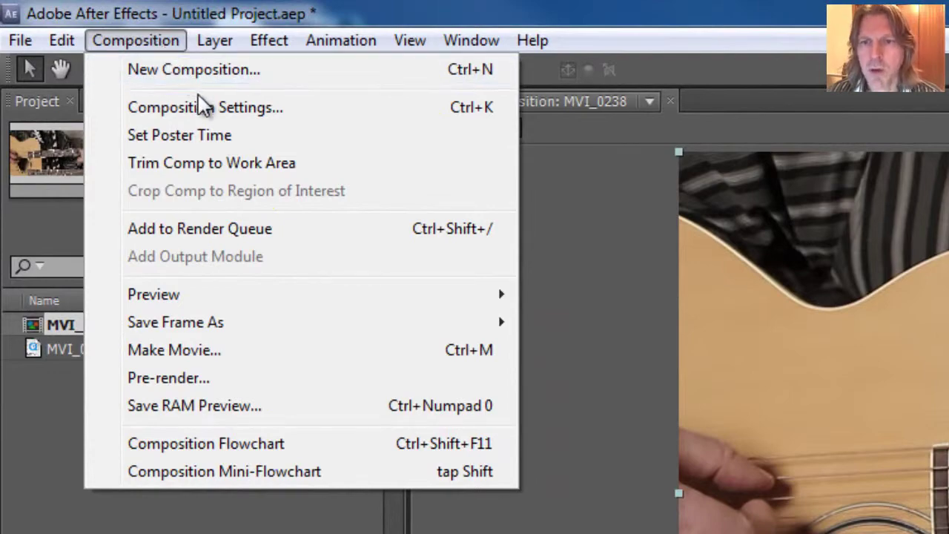
pyautogui.click(200, 164)
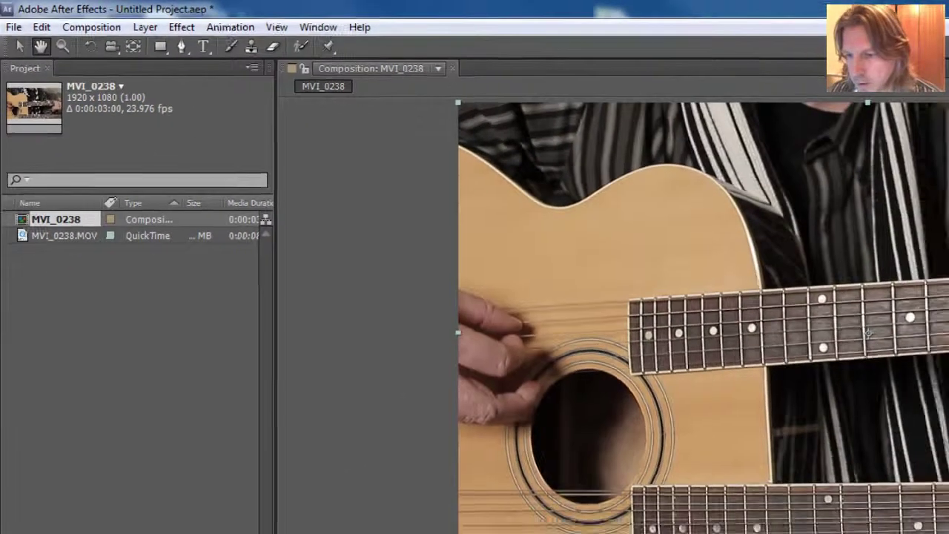
# Preview the trimmed composition and return the playhead to the first frame.
pyautogui.press('KP_0')
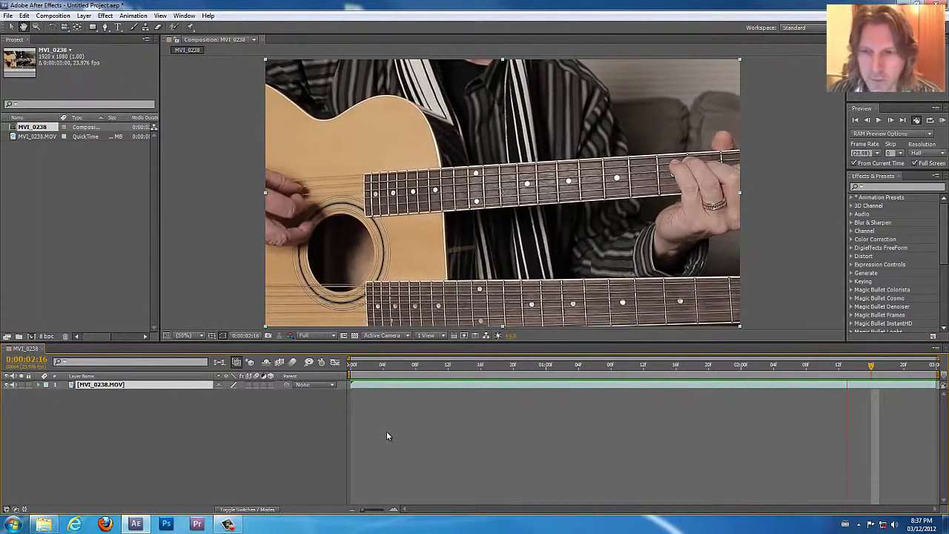
pyautogui.press('space')
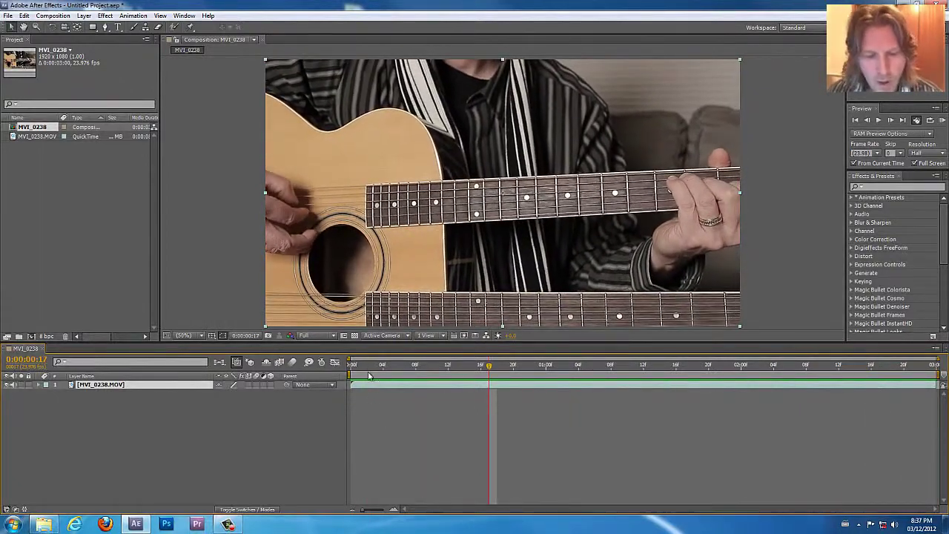
pyautogui.moveTo(363, 365); pyautogui.dragTo(322, 364)
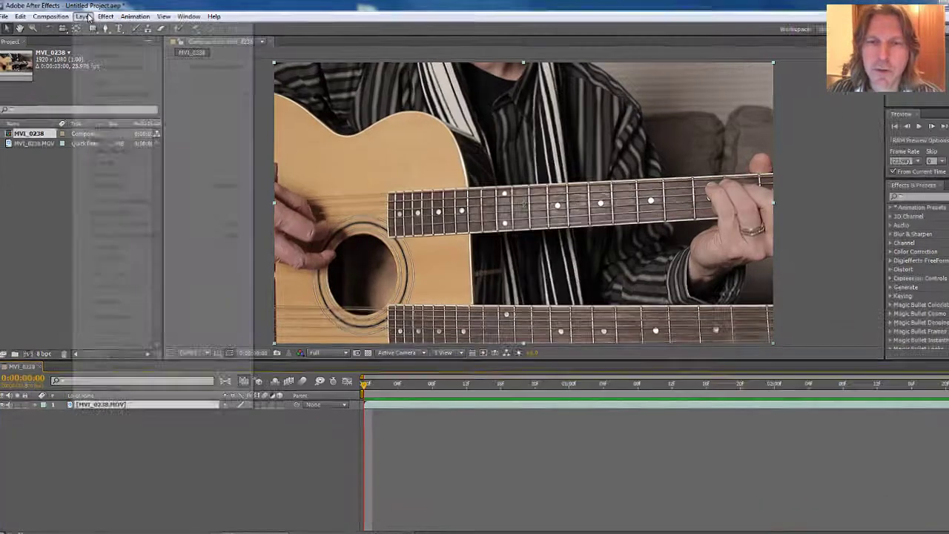
# Add a new null object layer to the composition.
pyautogui.click(84, 15)
pyautogui.moveTo(87, 29)
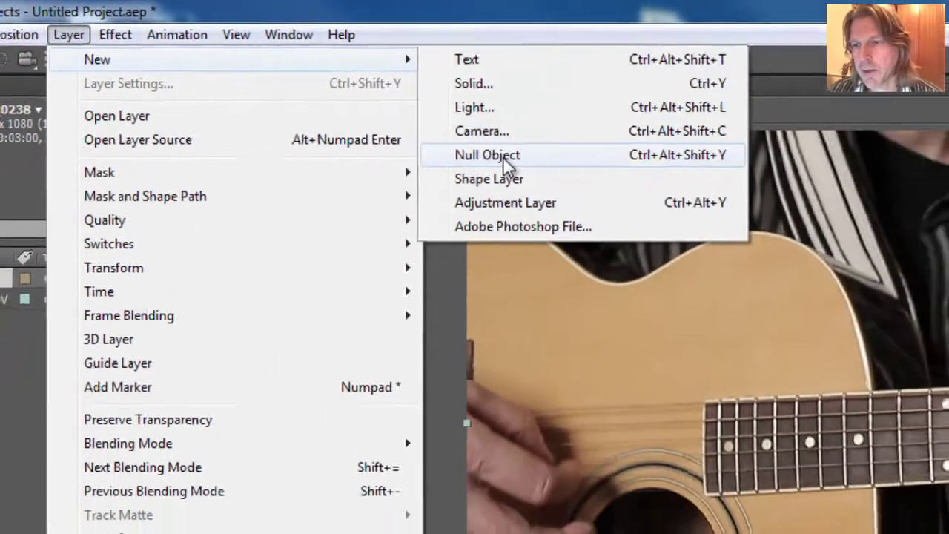
pyautogui.click(551, 181)
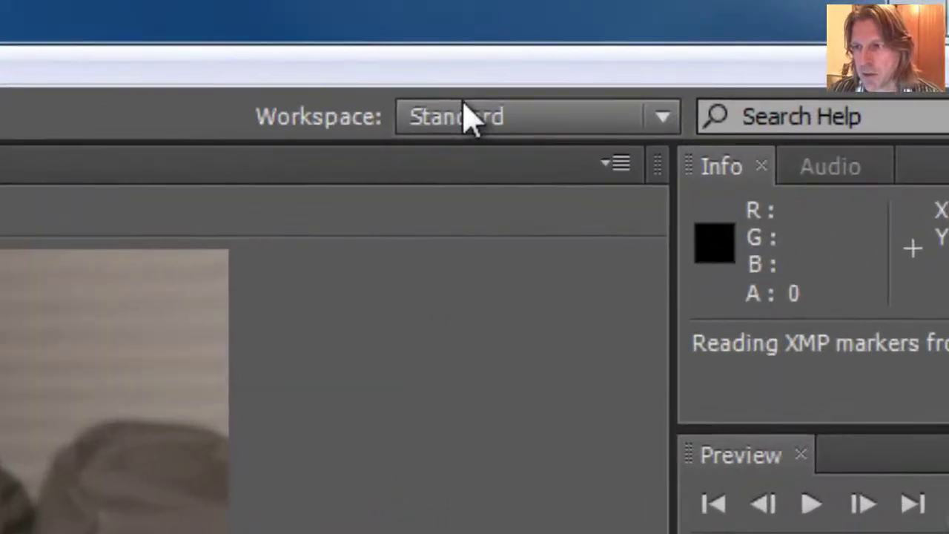
# Switch to the Motion Tracking workspace and start a motion track on the MVI_0238.MOV layer.
pyautogui.click(796, 26)
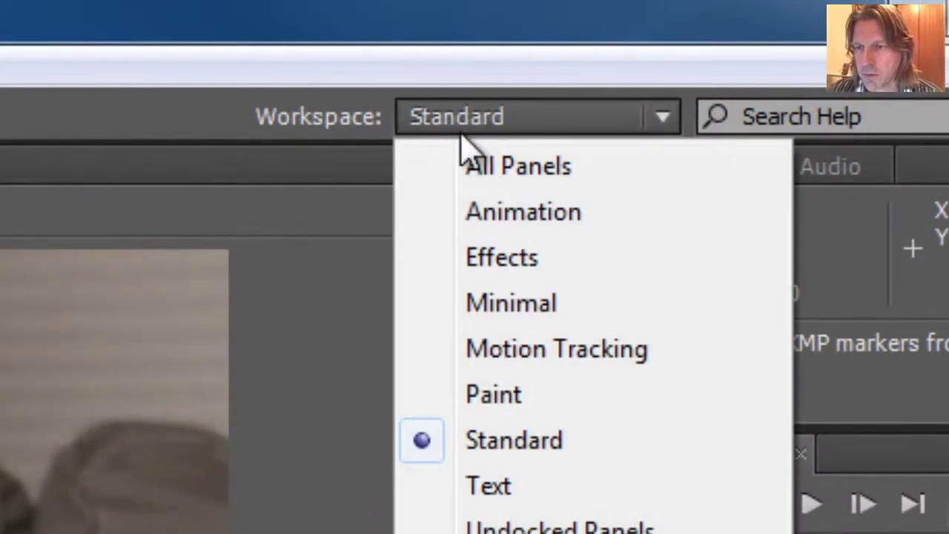
pyautogui.click(466, 362)
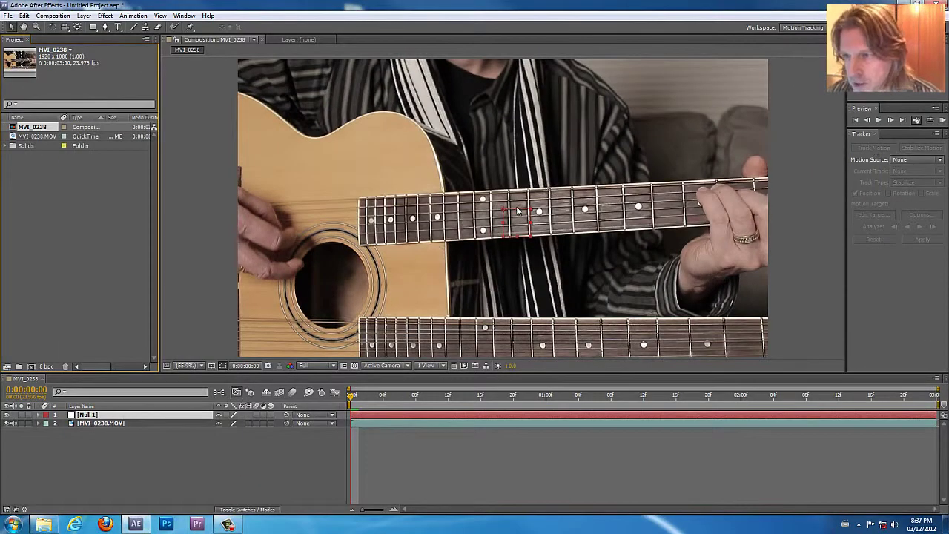
pyautogui.click(100, 424)
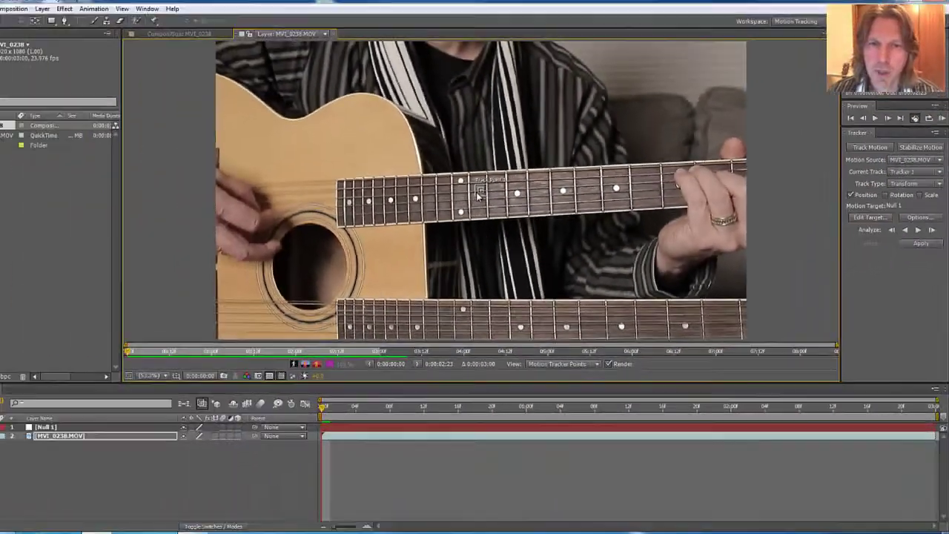
# Place Track Point 1 on the upper neck's fret marker nearest the sound hole and fit its feature and search regions around the dot.
pyautogui.scroll(3, 502, 190)
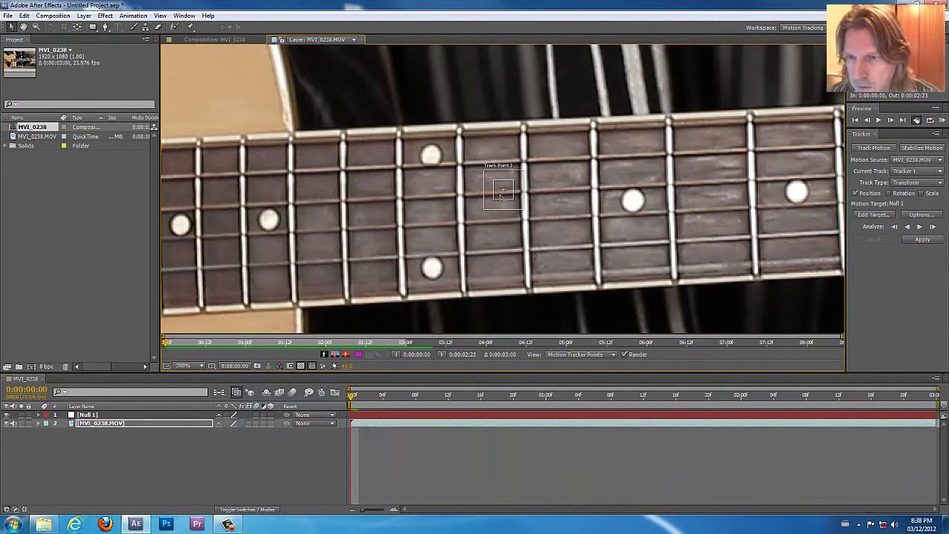
pyautogui.scroll(-2, 502, 189)
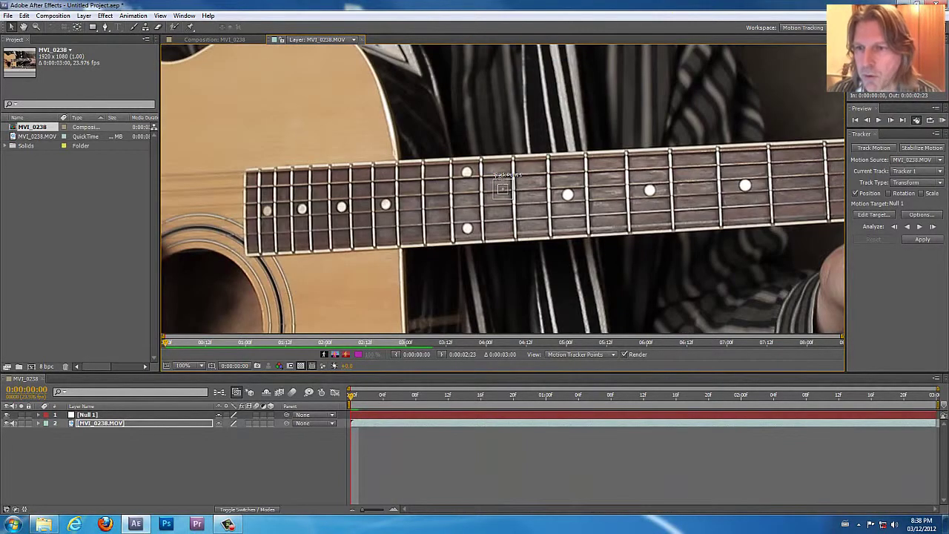
pyautogui.moveTo(510, 196)
pyautogui.mouseDown()
pyautogui.moveTo(522, 210)
pyautogui.moveTo(516, 205)
pyautogui.mouseUp()
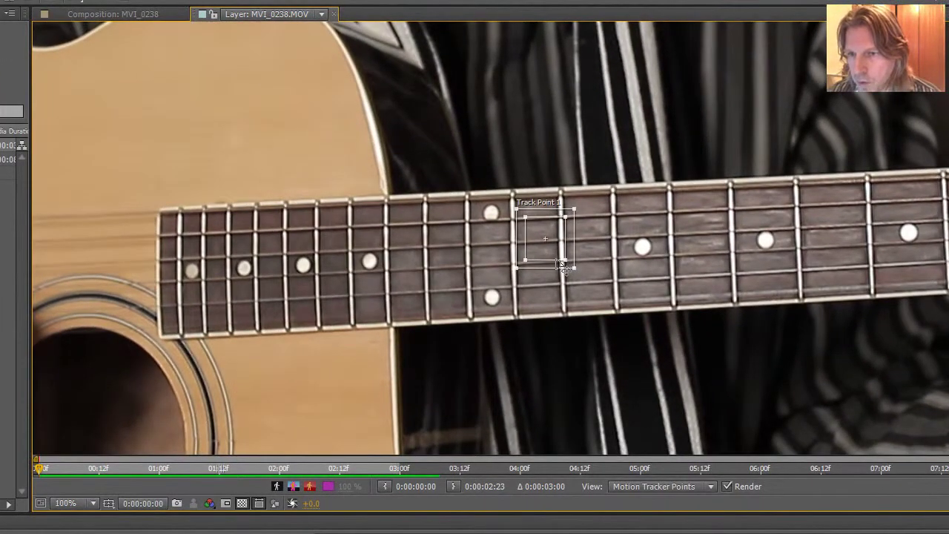
pyautogui.moveTo(564, 267); pyautogui.dragTo(202, 297)
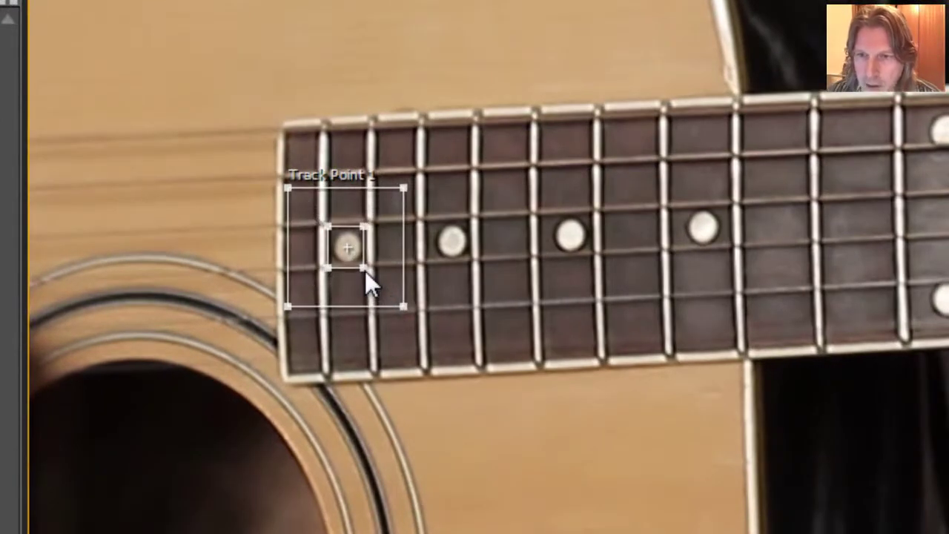
pyautogui.moveTo(403, 306); pyautogui.dragTo(384, 286)
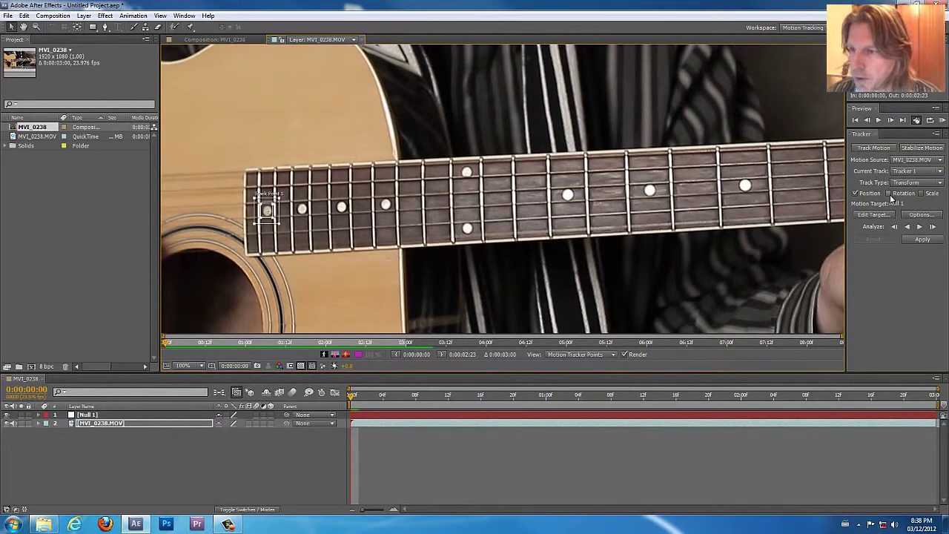
# Enable Rotation and Scale tracking and fit Track Point 2 around the upper neck's fret marker nearest the fretting hand.
pyautogui.click(889, 194)
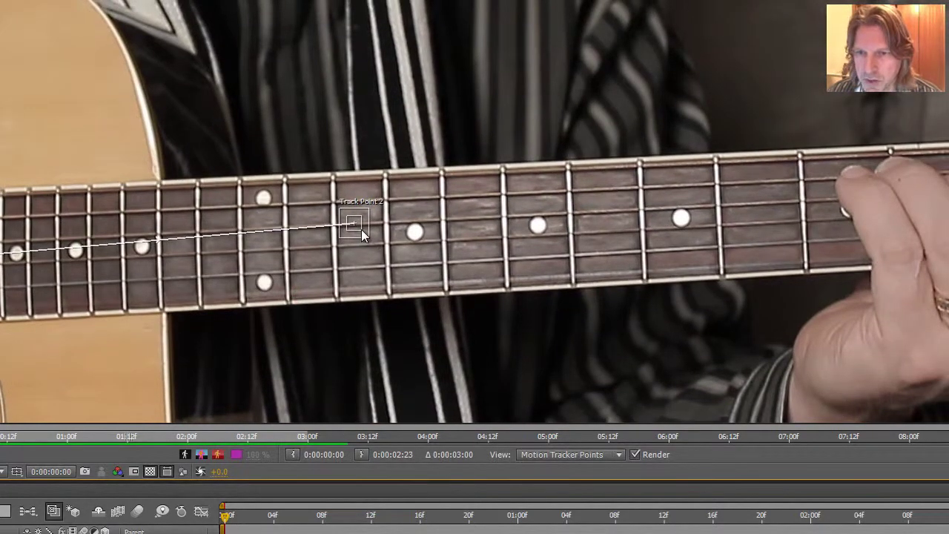
pyautogui.moveTo(367, 237); pyautogui.dragTo(700, 244)
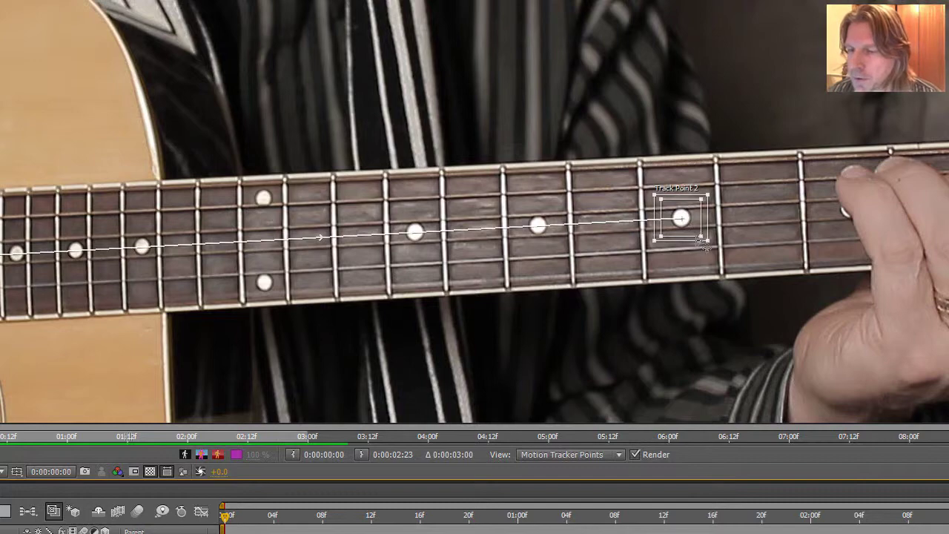
pyautogui.moveTo(702, 237); pyautogui.dragTo(692, 230)
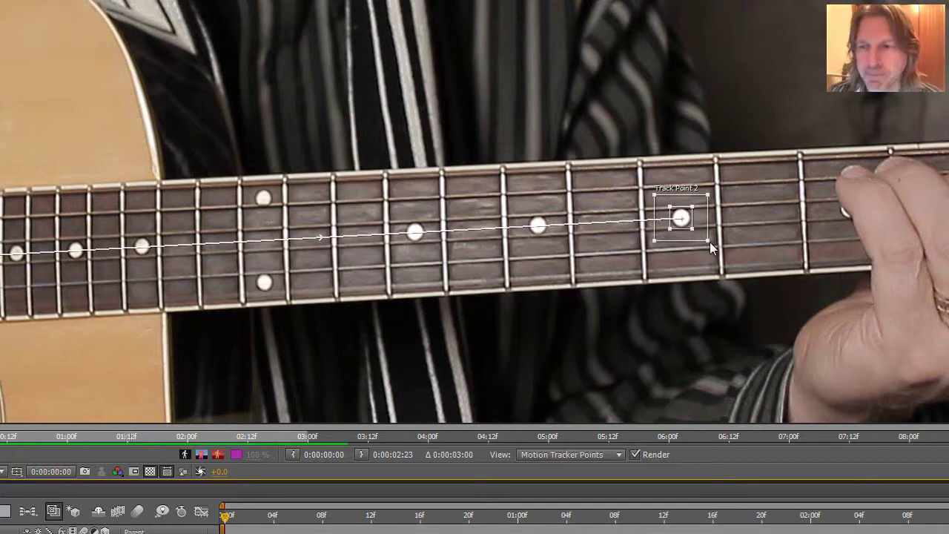
# Analyze both track points forward and apply the tracking data to Null 1 in the X and Y dimensions.
pyautogui.press(',')
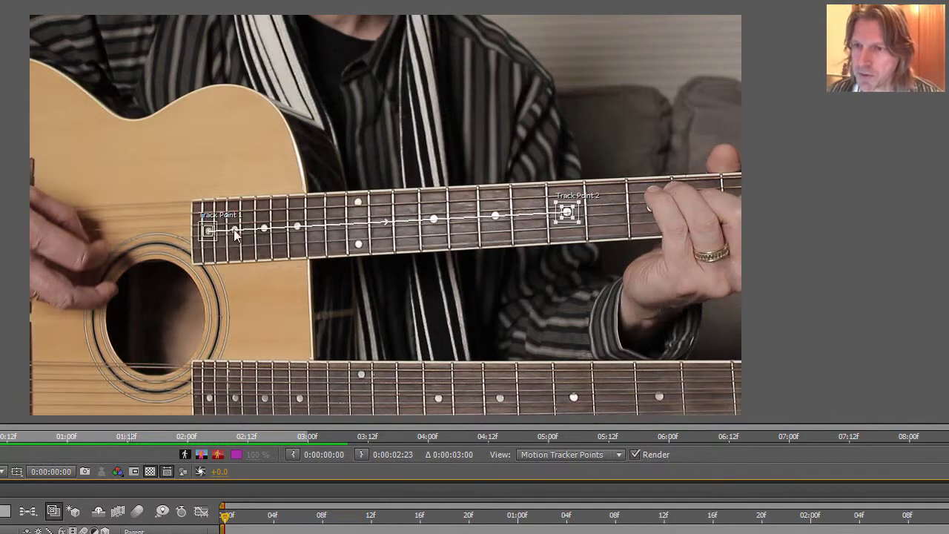
pyautogui.click(14, 455)
pyautogui.click(12, 219)
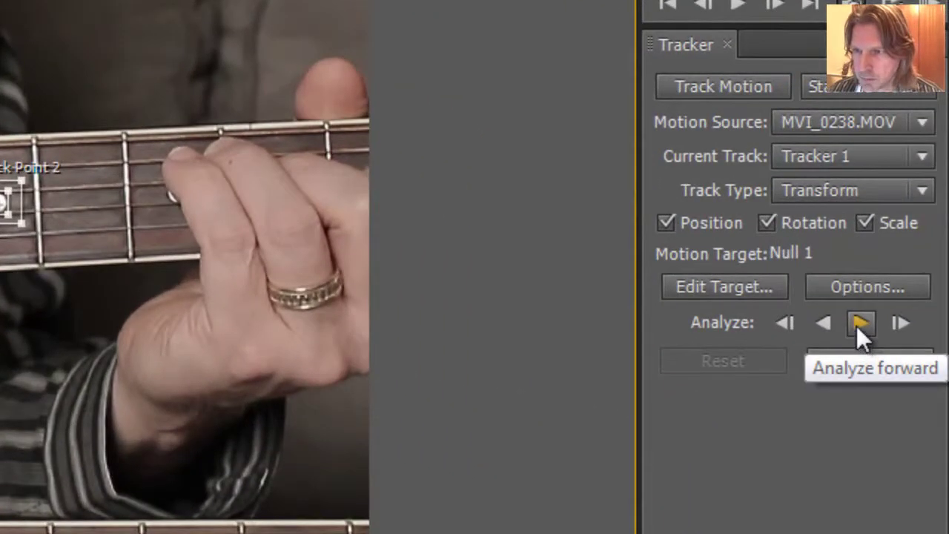
pyautogui.click(860, 323)
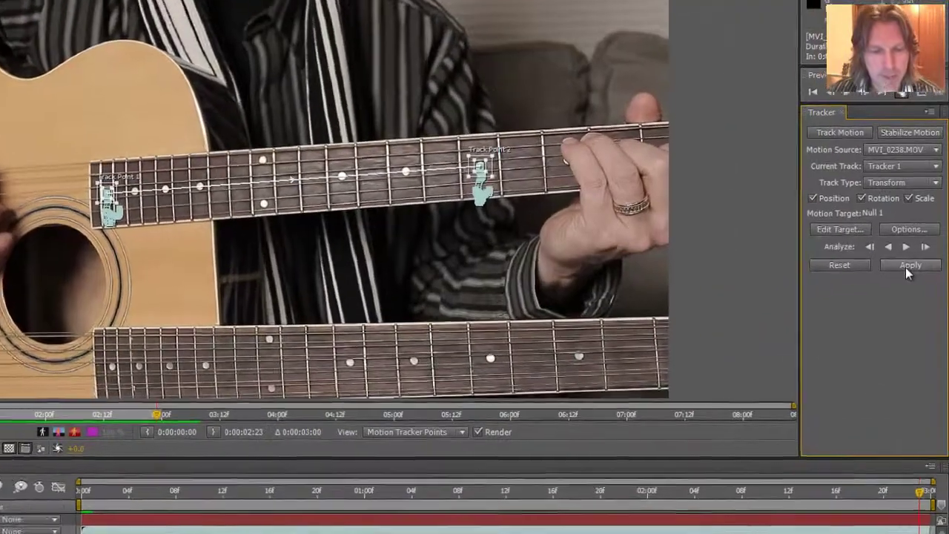
pyautogui.click(922, 240)
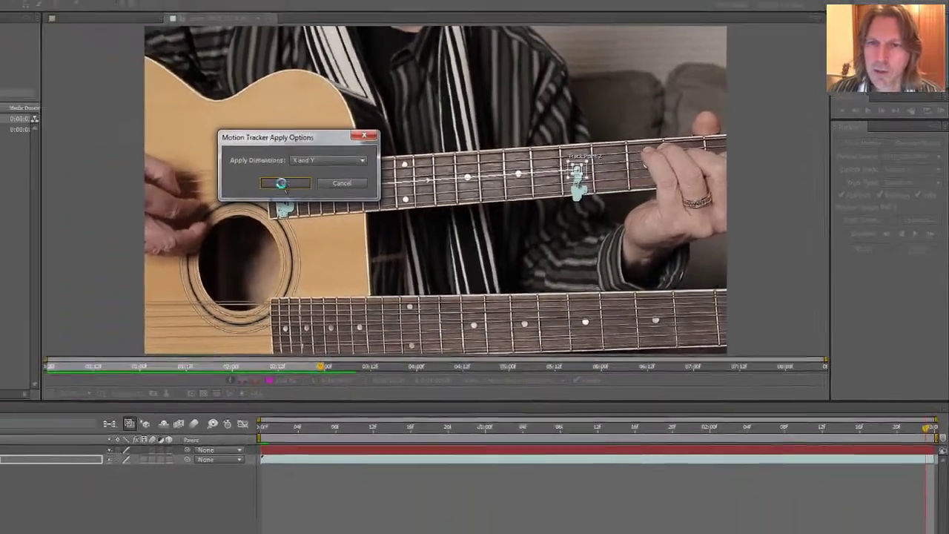
pyautogui.click(83, 183)
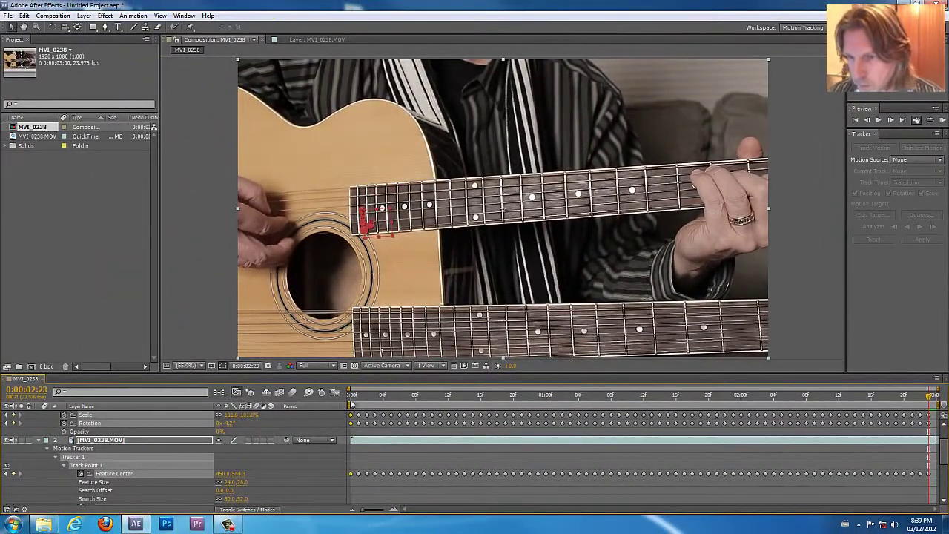
# Return the playhead to the first frame and collapse the properties of the Null 1 and MVI_0238.MOV layers.
pyautogui.click(352, 399)
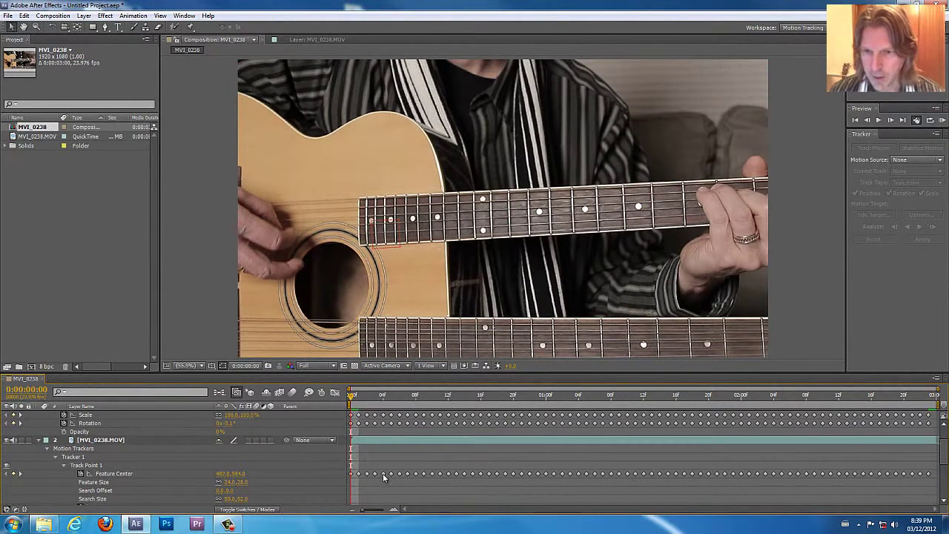
pyautogui.click(40, 442)
pyautogui.click(39, 416)
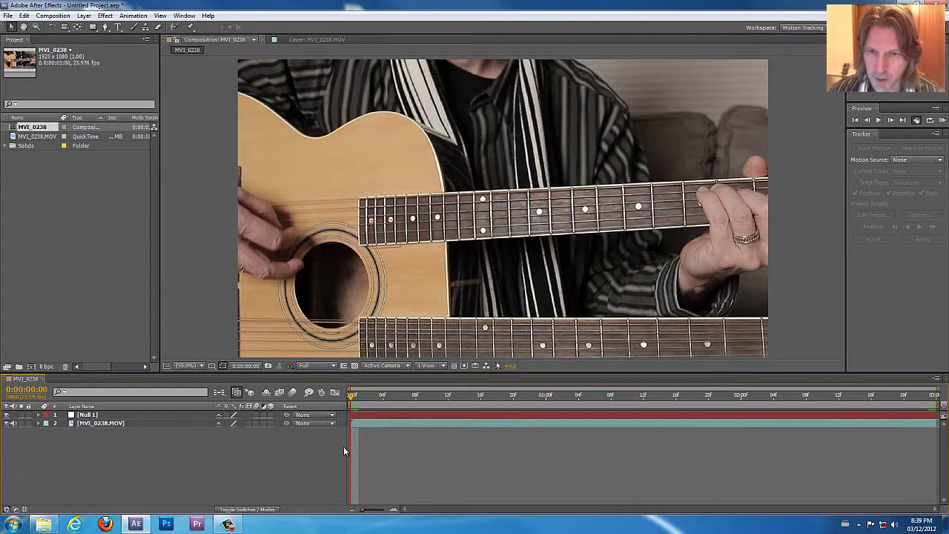
# Preview how the null follows the guitar neck, then fit the composition view and return to the first frame.
pyautogui.scroll(2, 376, 225)
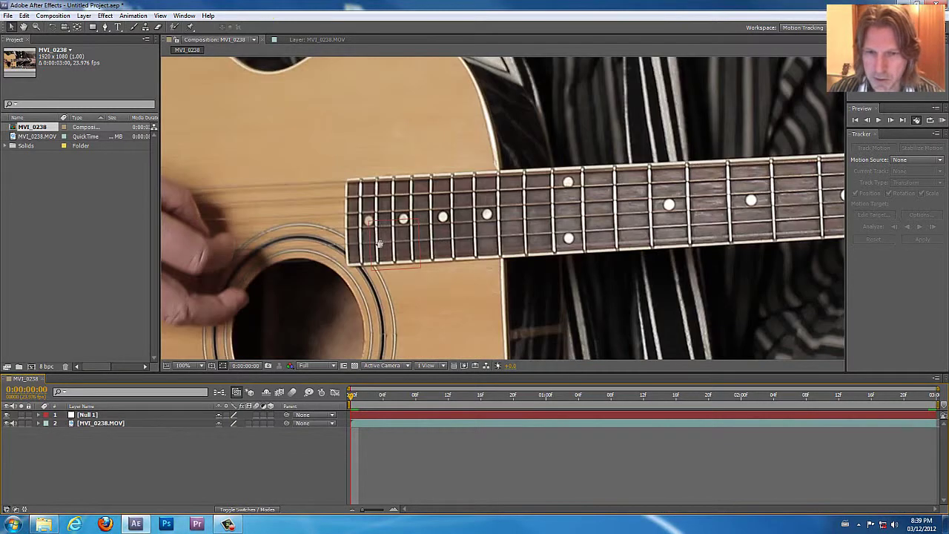
pyautogui.press('space')
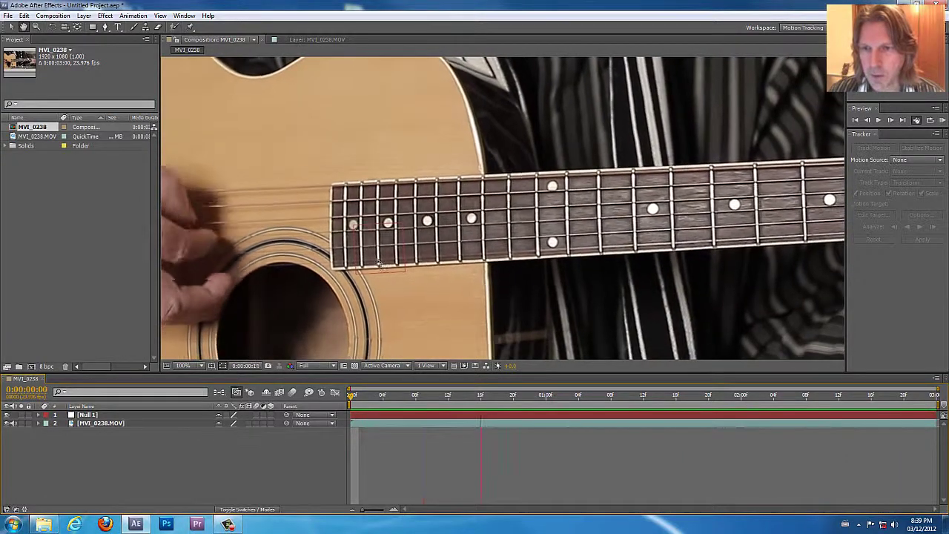
pyautogui.press('space')
pyautogui.scroll(-2, 378, 261)
pyautogui.click(184, 366)
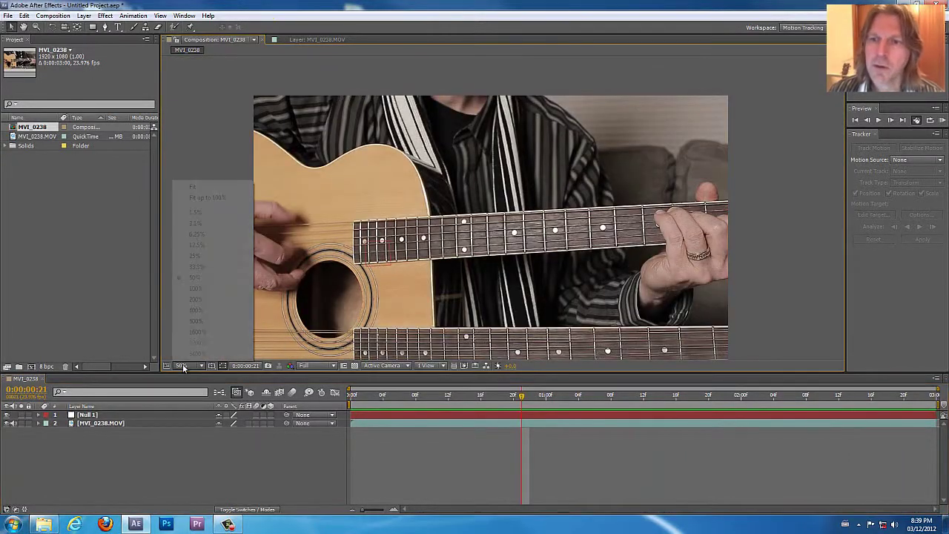
pyautogui.click(205, 199)
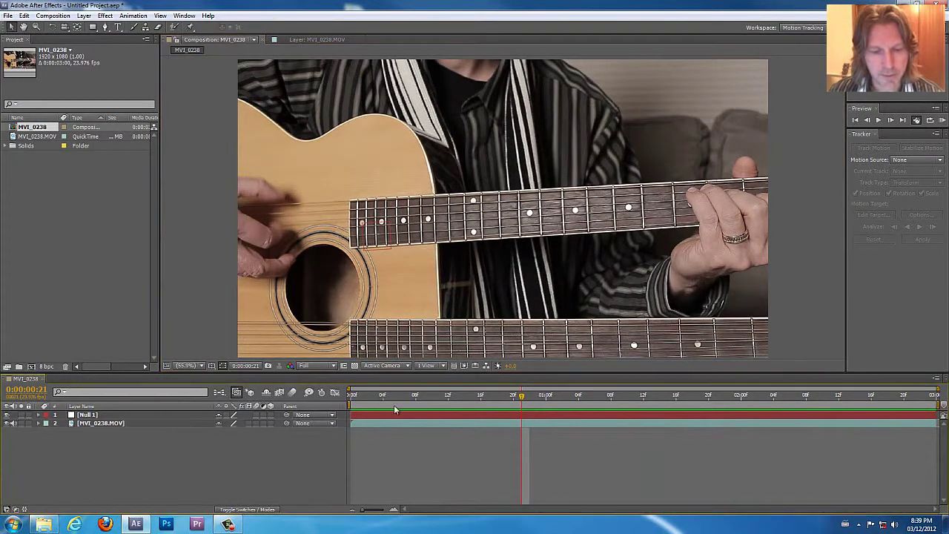
pyautogui.moveTo(391, 396); pyautogui.dragTo(323, 396)
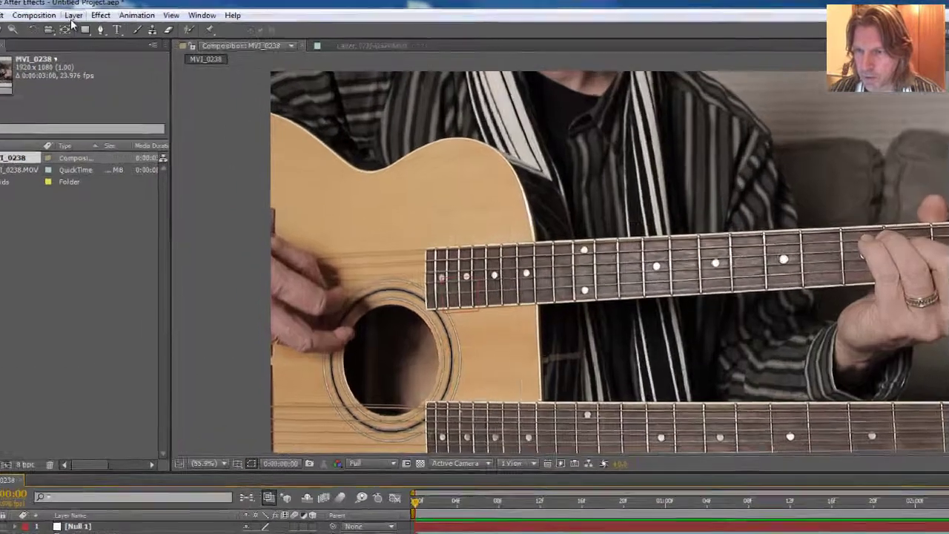
# Create a text layer reading "SHAFTESBURY" over the guitar neck.
pyautogui.click(84, 15)
pyautogui.moveTo(85, 28)
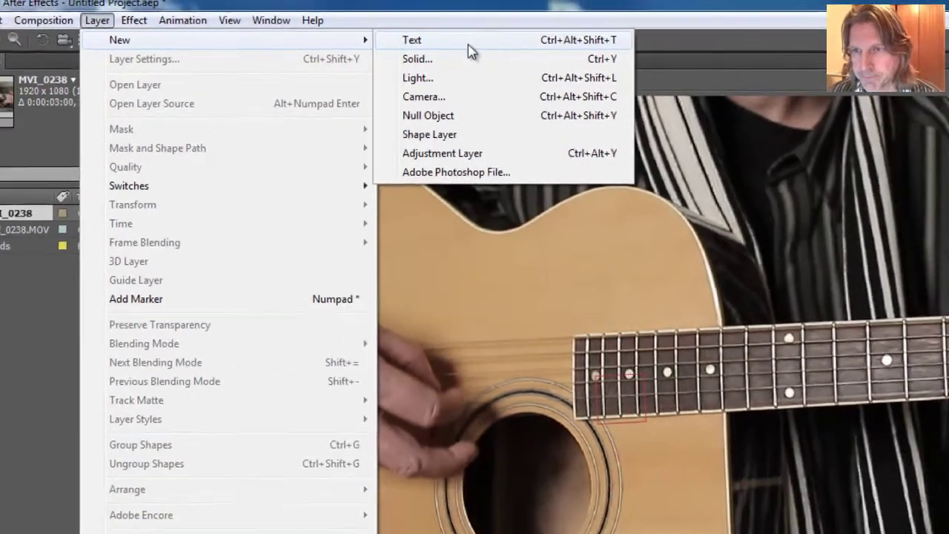
pyautogui.click(475, 41)
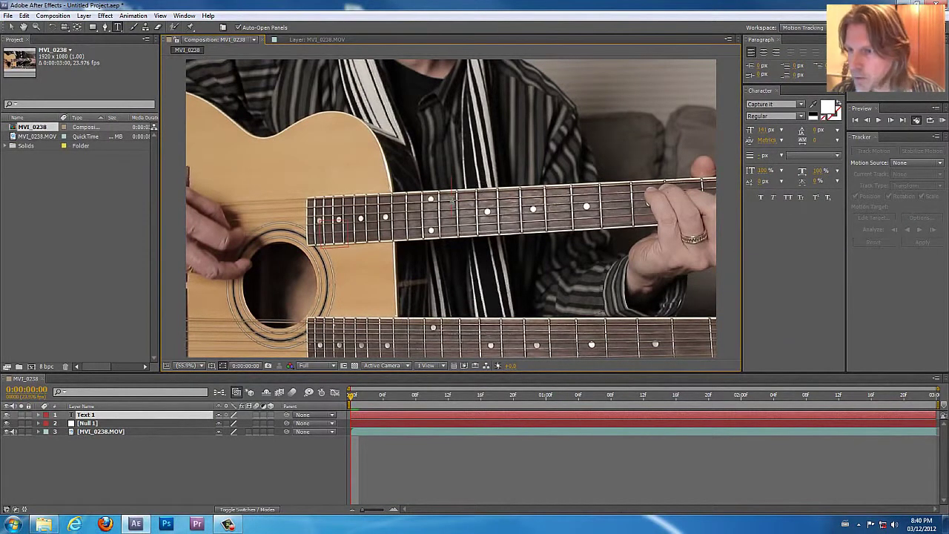
pyautogui.write('SHA')
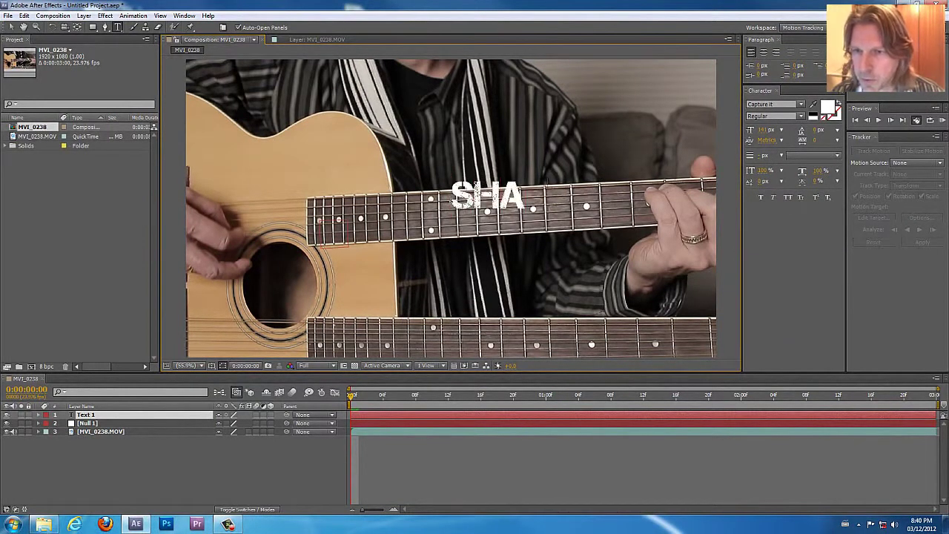
pyautogui.write('FTESBURY')
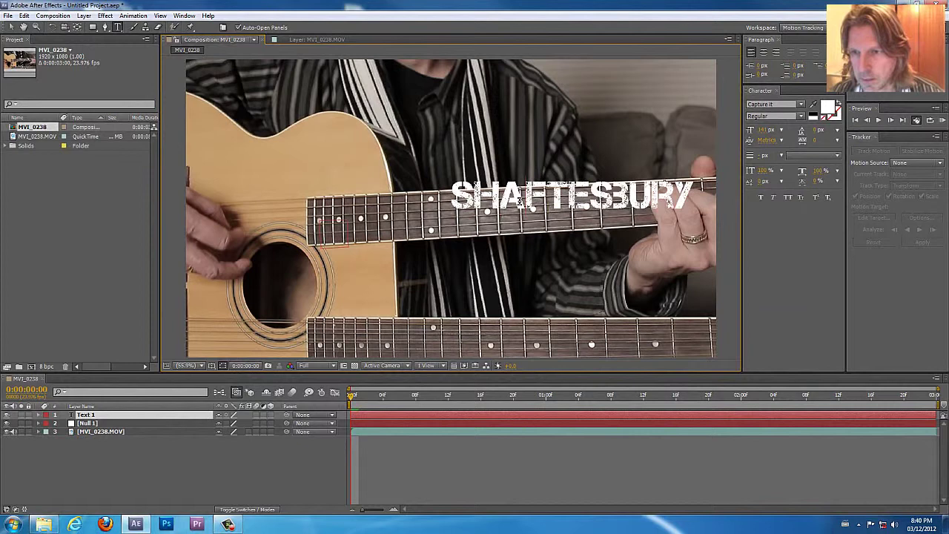
# Move the SHAFTESBURY text onto the upper edge of the upper guitar neck and rotate it to -2.5° to match the neck's angle.
pyautogui.click(13, 28)
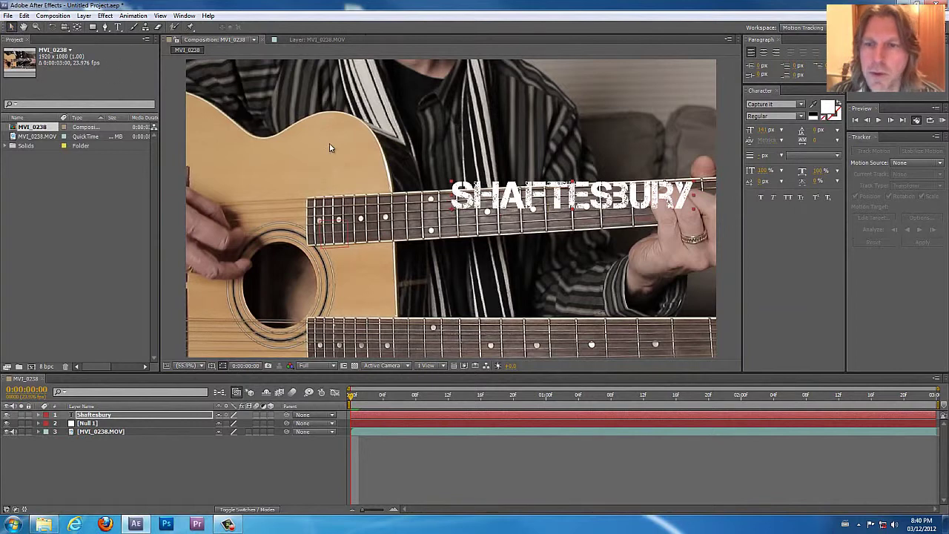
pyautogui.moveTo(473, 207); pyautogui.dragTo(439, 188)
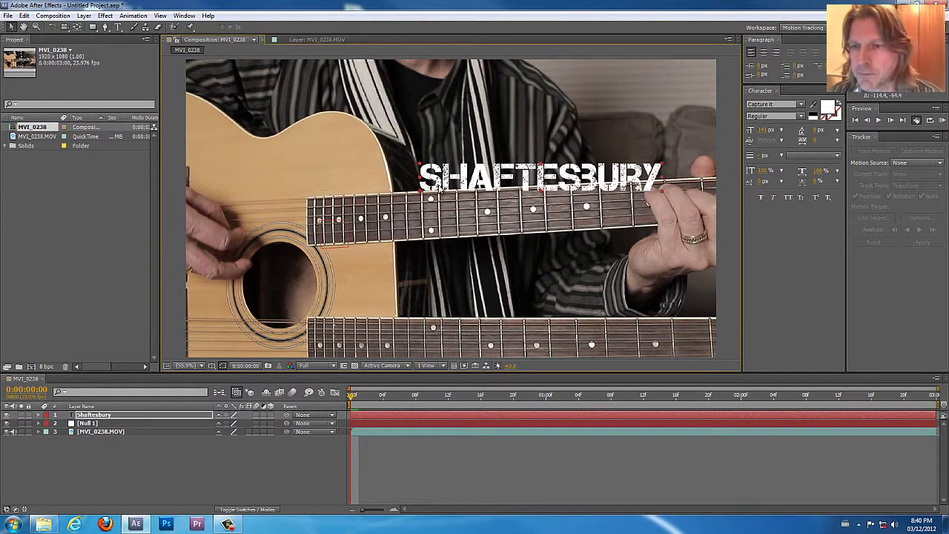
pyautogui.press('r')
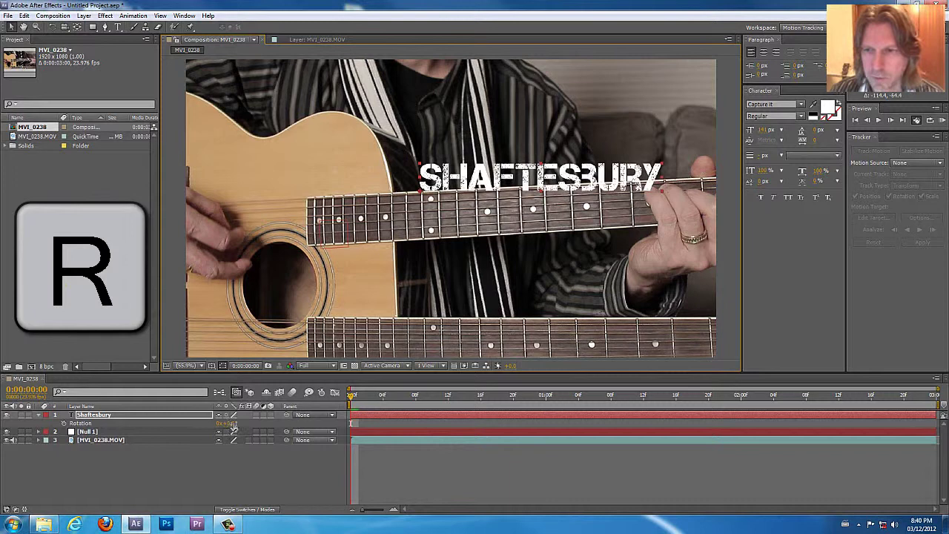
pyautogui.moveTo(233, 423); pyautogui.dragTo(218, 423)
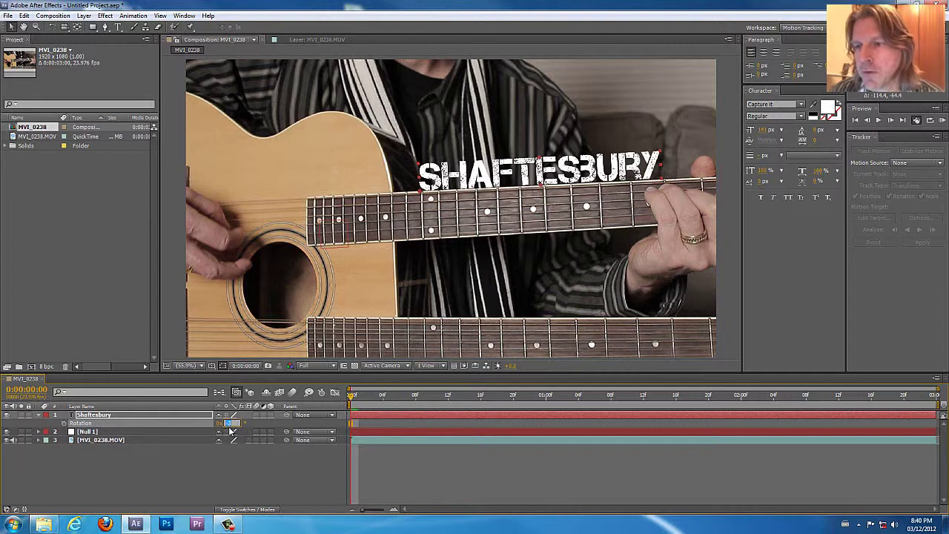
pyautogui.press('Return')
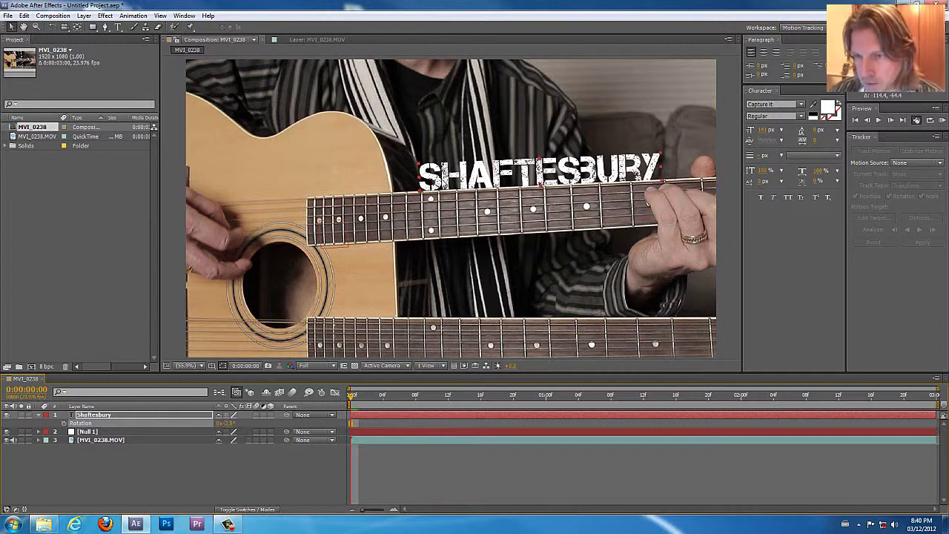
pyautogui.click(464, 471)
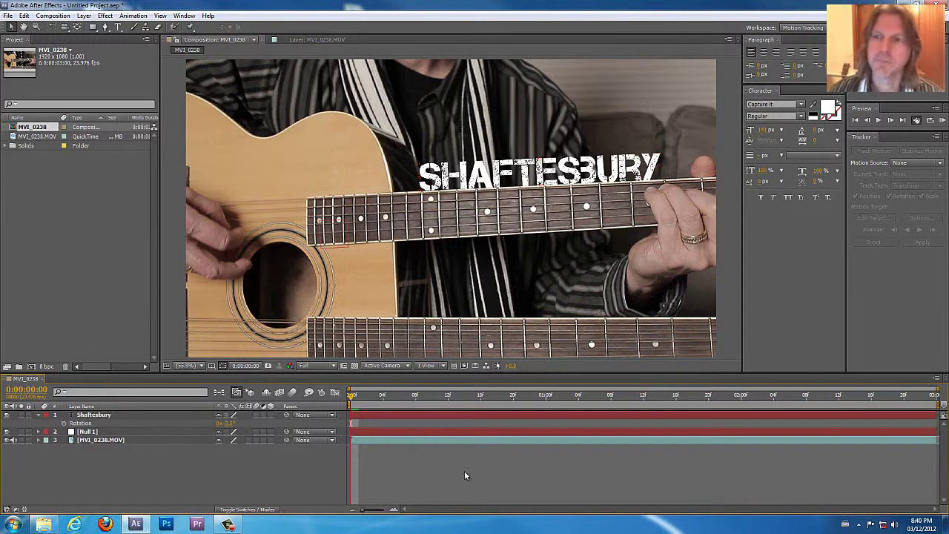
# Preview the clip with the unattached text, return to the first frame, and inspect Null 1's tracked transform keyframes.
pyautogui.press('space')
pyautogui.press('space')
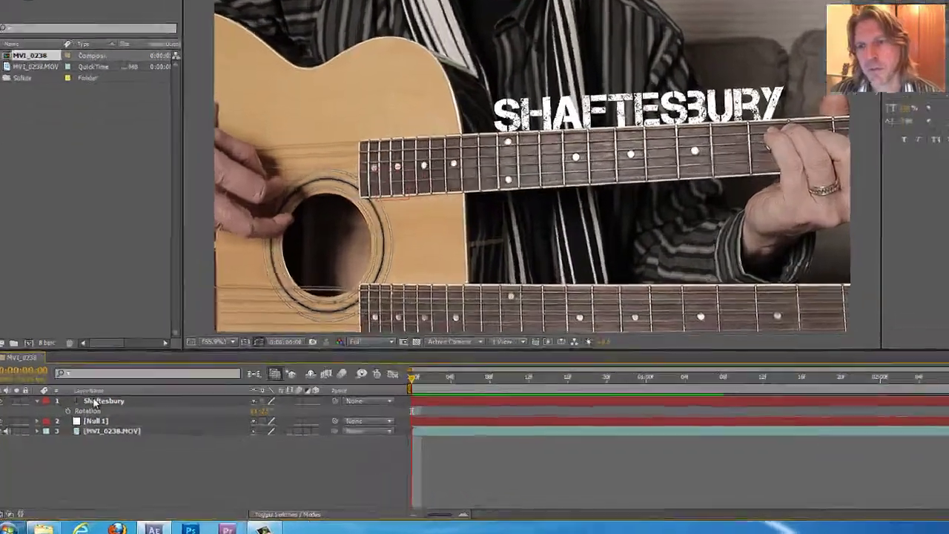
pyautogui.click(112, 415)
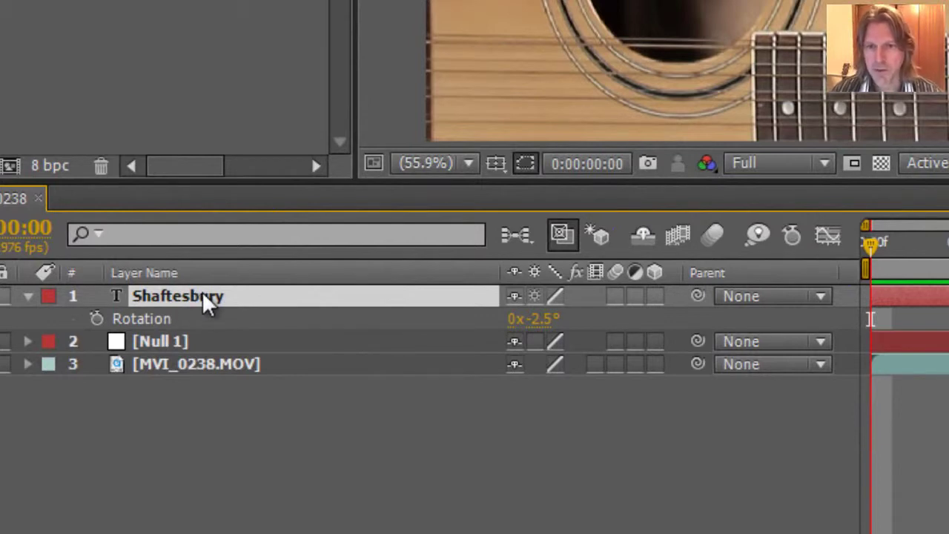
pyautogui.click(165, 345)
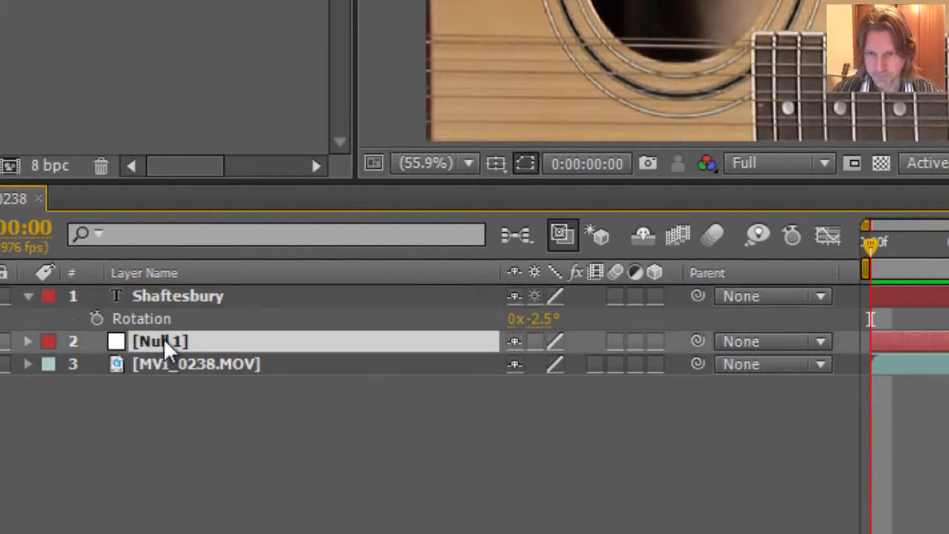
pyautogui.click(27, 341)
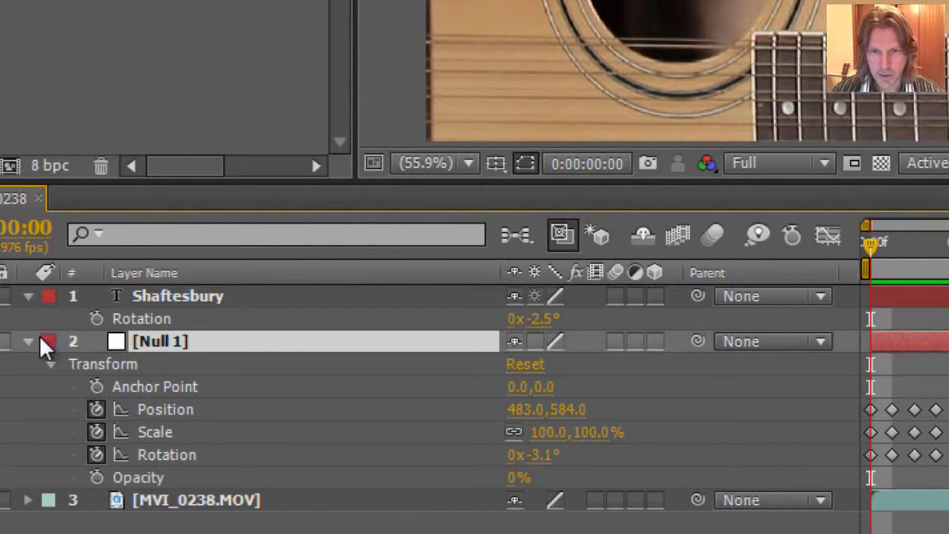
pyautogui.click(28, 341)
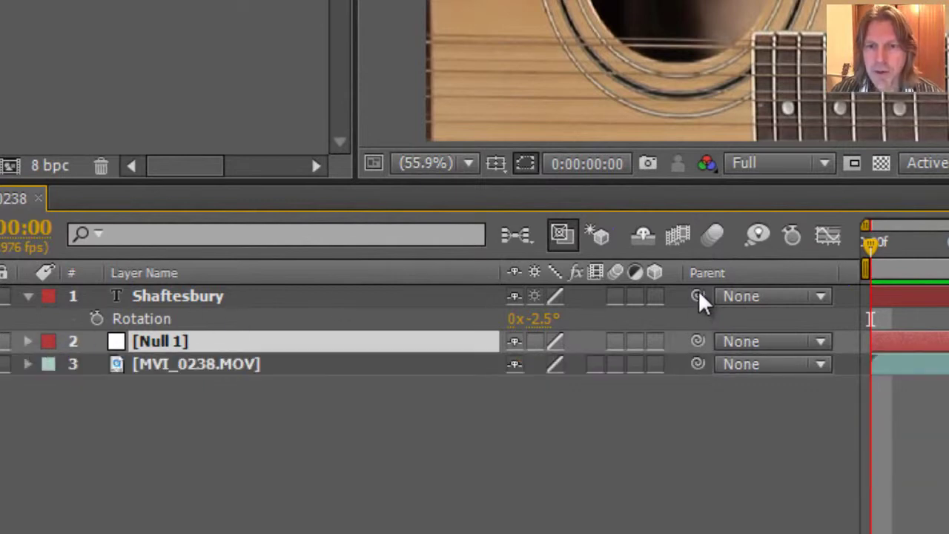
# Parent the Shaftesbury layer to Null 1, preview the motion, and enable motion blur for the layer and the composition.
pyautogui.moveTo(695, 300); pyautogui.dragTo(164, 338)
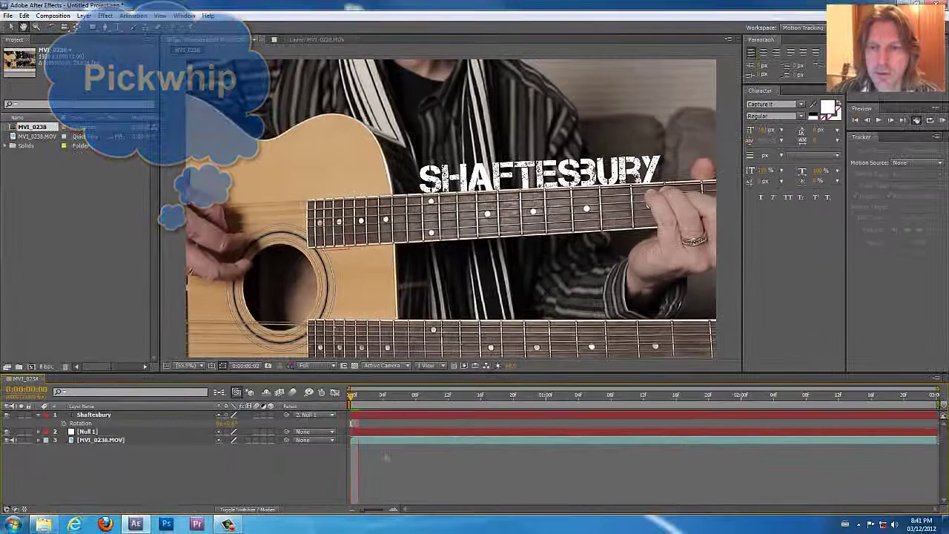
pyautogui.press('space')
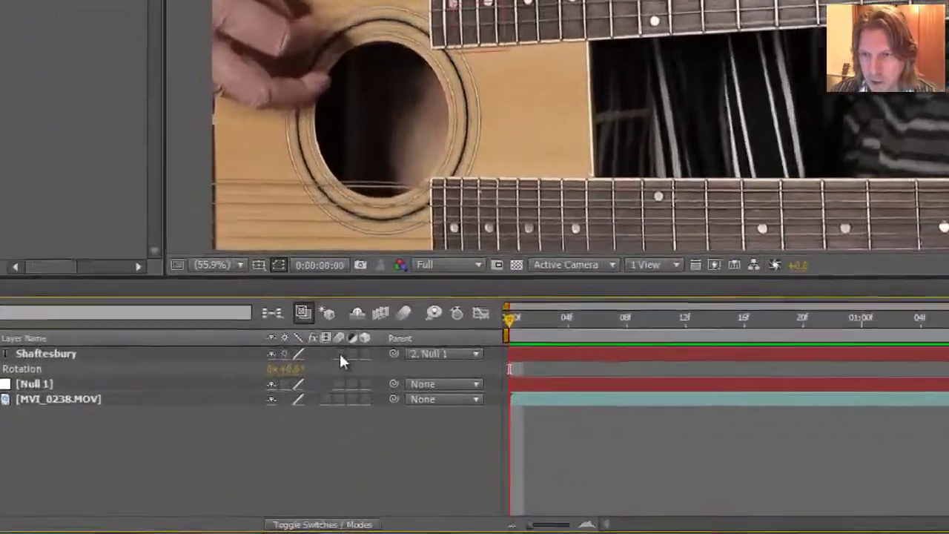
pyautogui.click(340, 353)
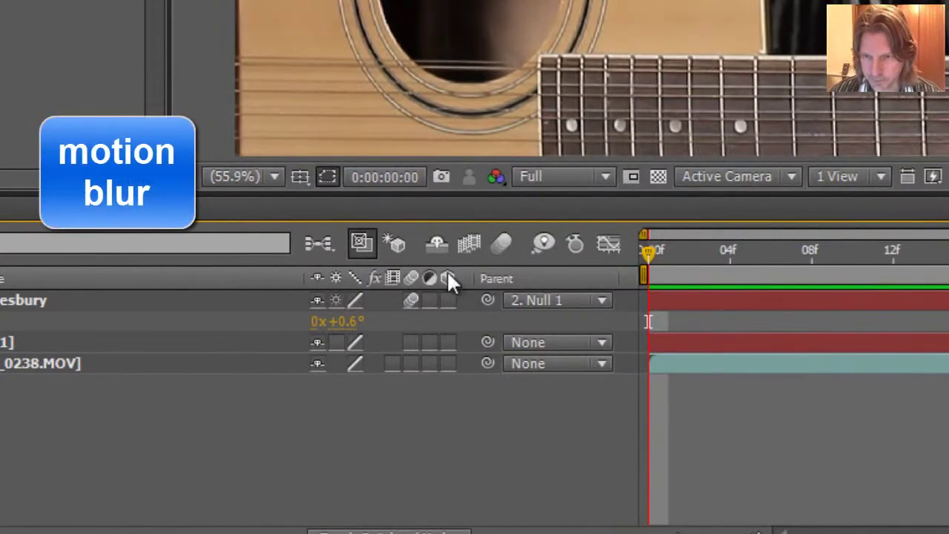
pyautogui.click(504, 244)
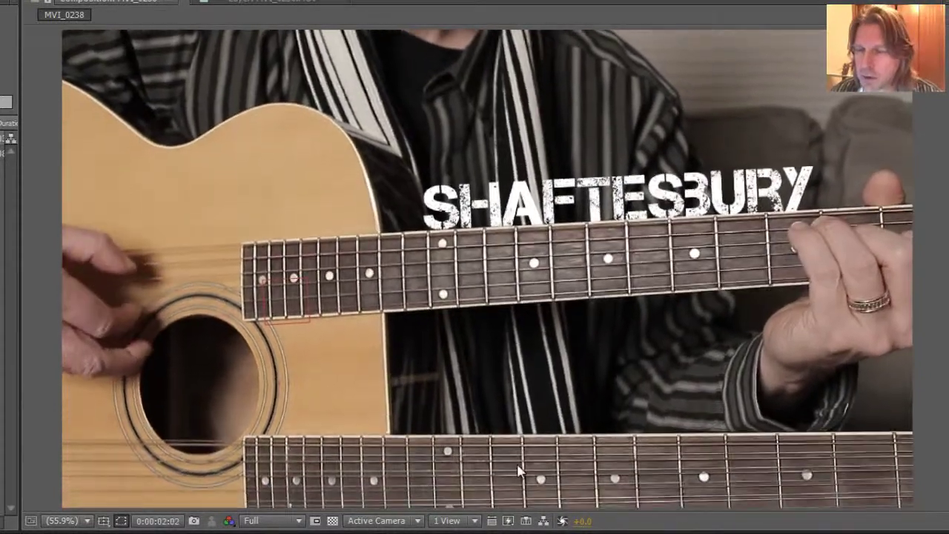
# Step back to frame 0:00:01:22, examine the text's motion blur up close, and fit the composition back in view.
pyautogui.press('pageup')
pyautogui.press('pageup')
pyautogui.press('pageup')
pyautogui.press('pageup')
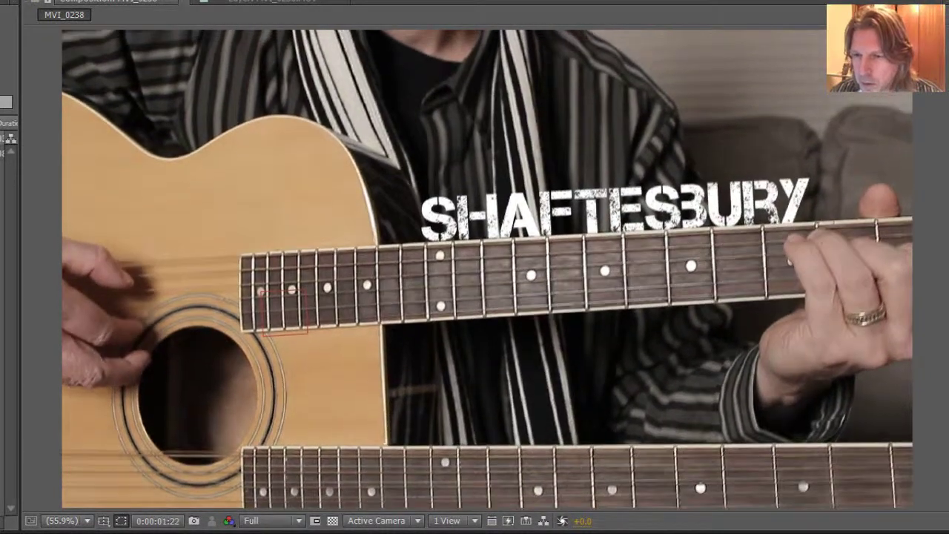
pyautogui.scroll(3, 611, 139)
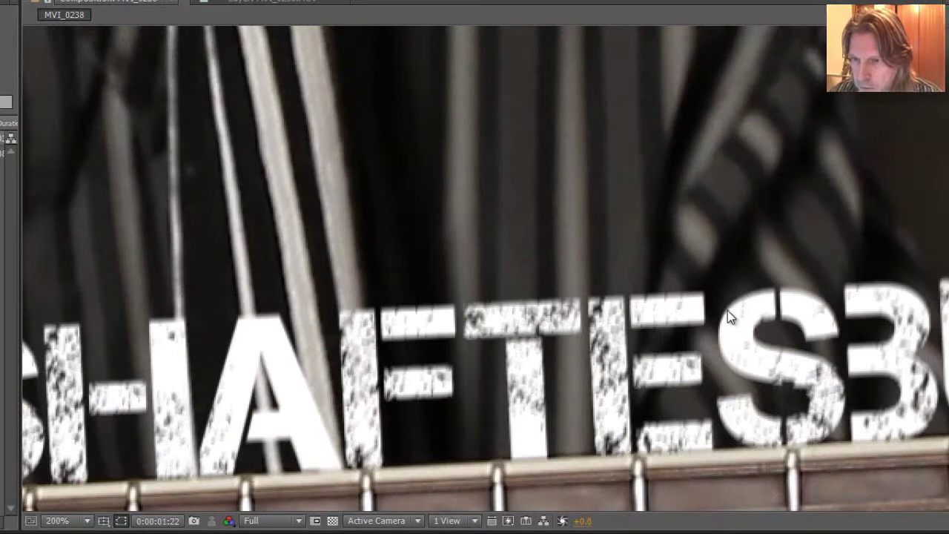
pyautogui.scroll(-4, 764, 298)
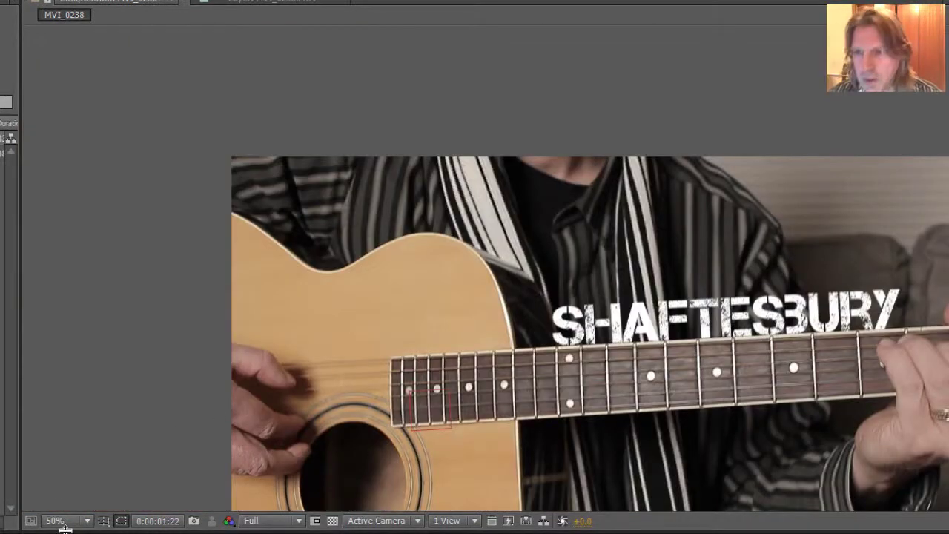
pyautogui.click(65, 526)
pyautogui.click(89, 252)
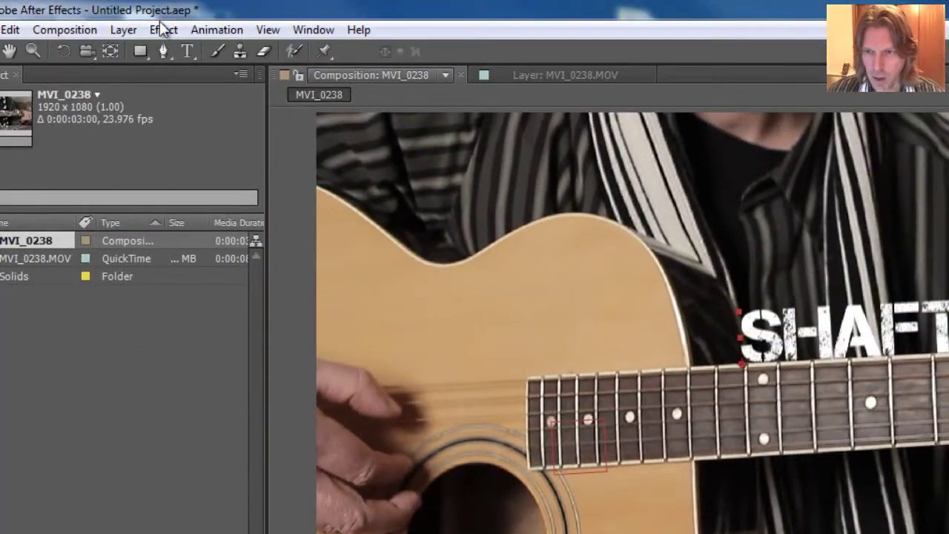
# Apply the Drop Shadow effect to the Shaftesbury text layer and magnify the lettering to 200%.
pyautogui.click(163, 27)
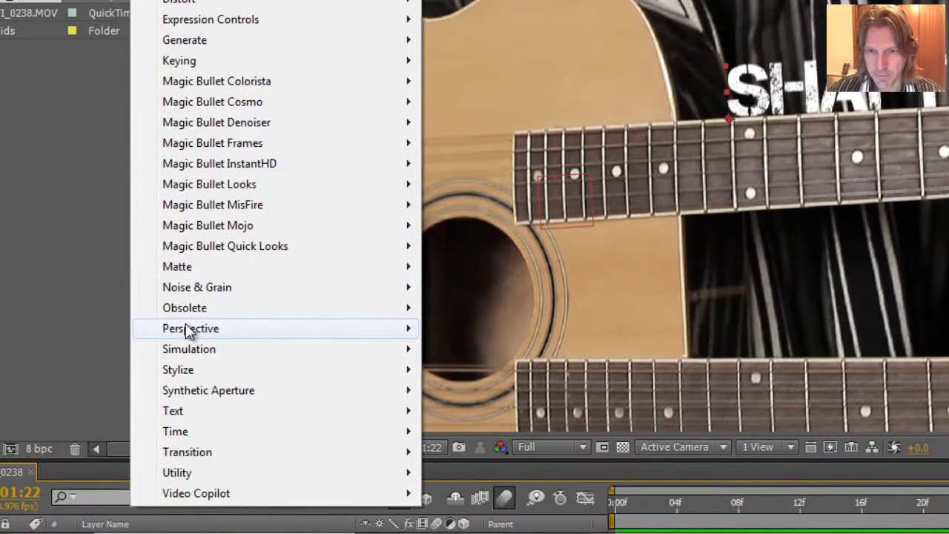
pyautogui.moveTo(190, 341)
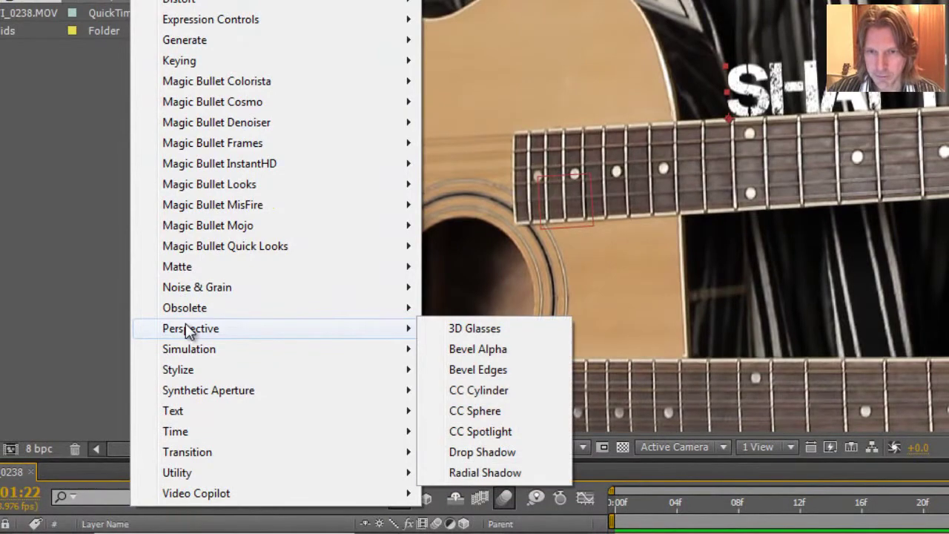
pyautogui.click(454, 452)
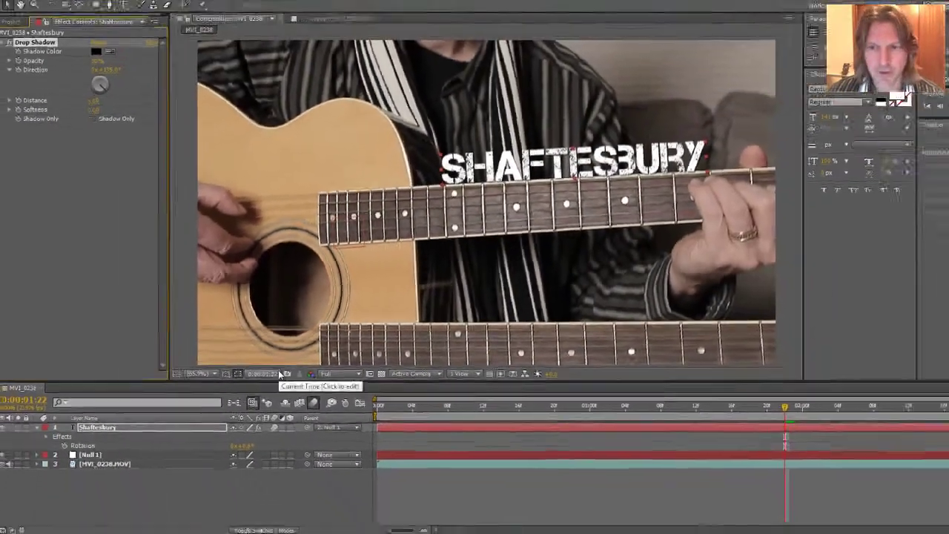
pyautogui.scroll(2, 465, 180)
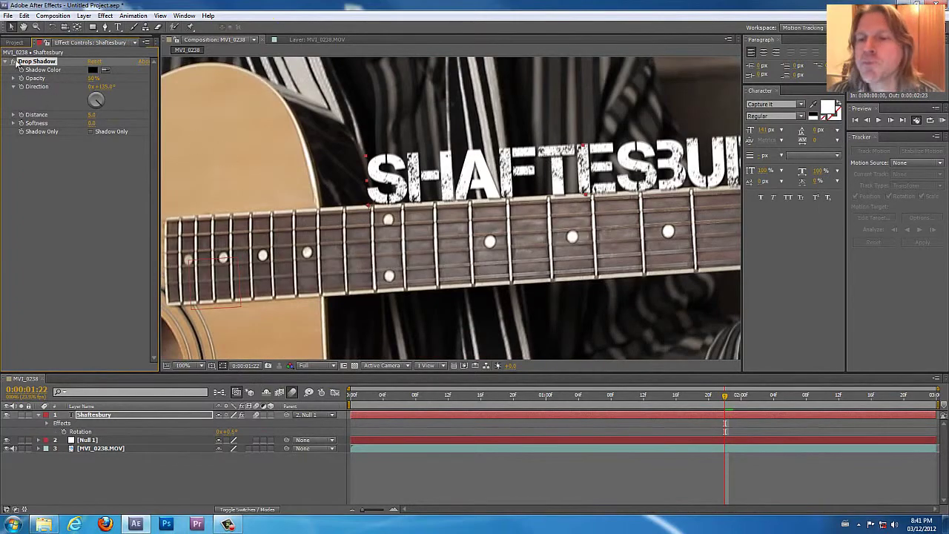
pyautogui.press('.')
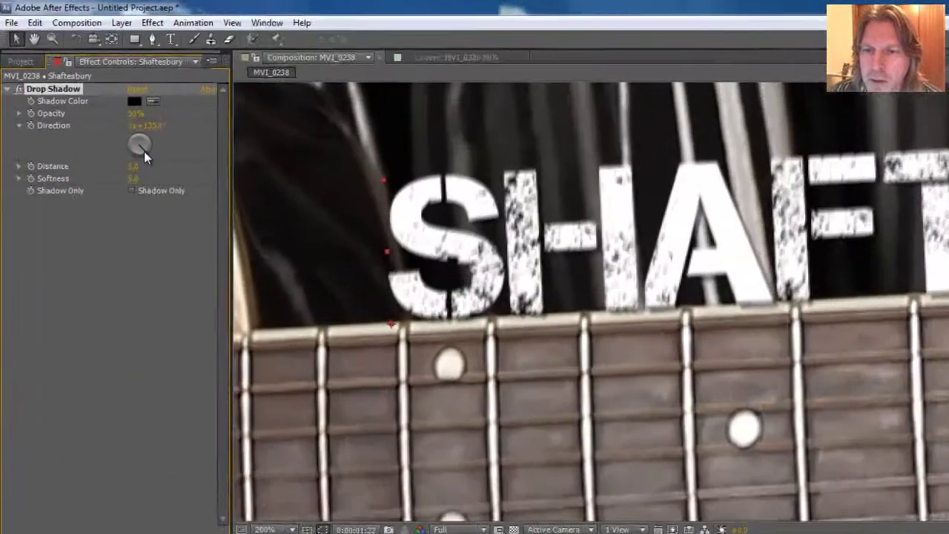
# Set the drop shadow's direction to 178°, its distance to 10 and its softness to 13.
pyautogui.moveTo(99, 104); pyautogui.dragTo(95, 112)
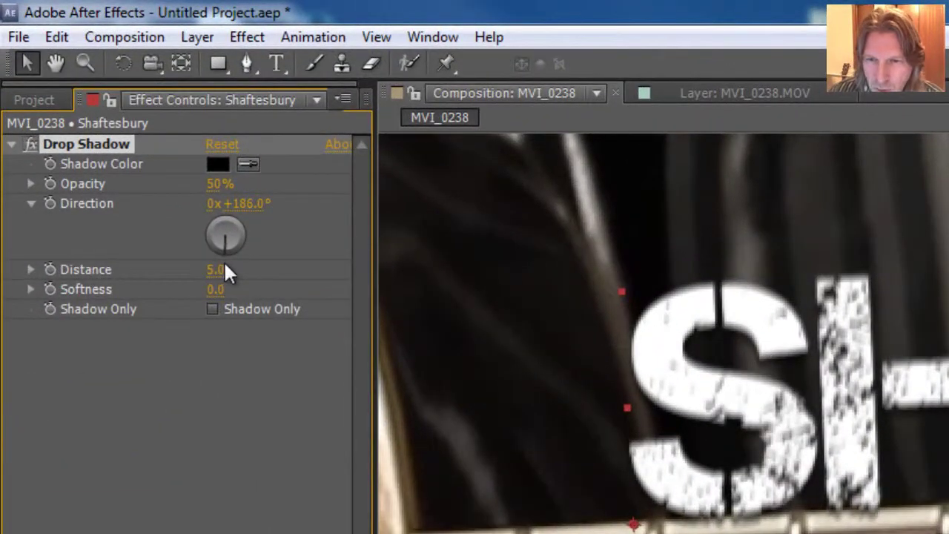
pyautogui.moveTo(225, 262); pyautogui.dragTo(226, 262)
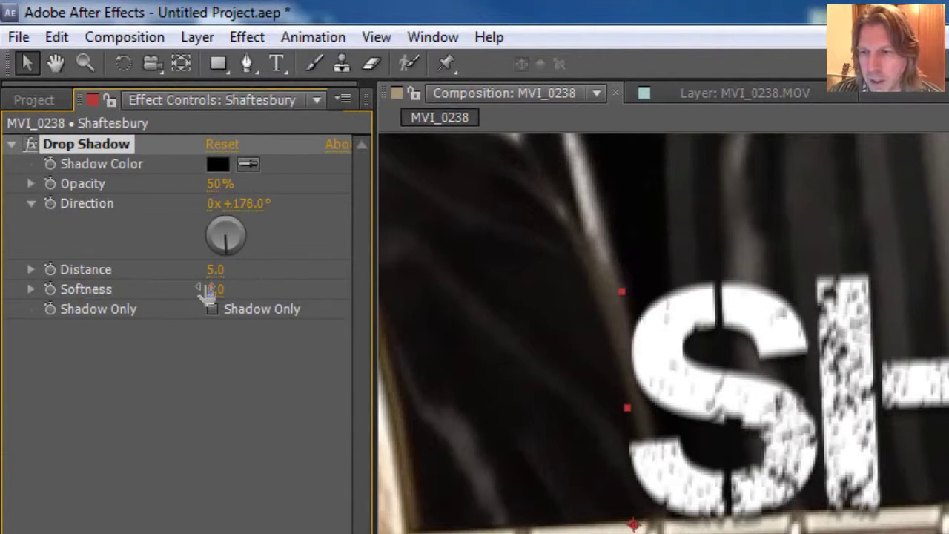
pyautogui.moveTo(215, 271)
pyautogui.mouseDown()
pyautogui.moveTo(224, 275)
pyautogui.moveTo(215, 272)
pyautogui.mouseUp()
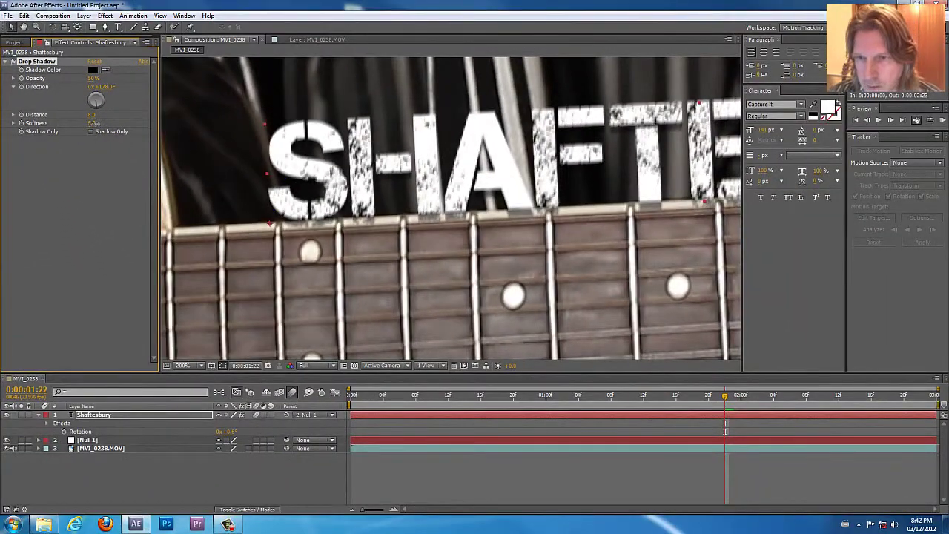
pyautogui.moveTo(95, 124); pyautogui.dragTo(94, 115)
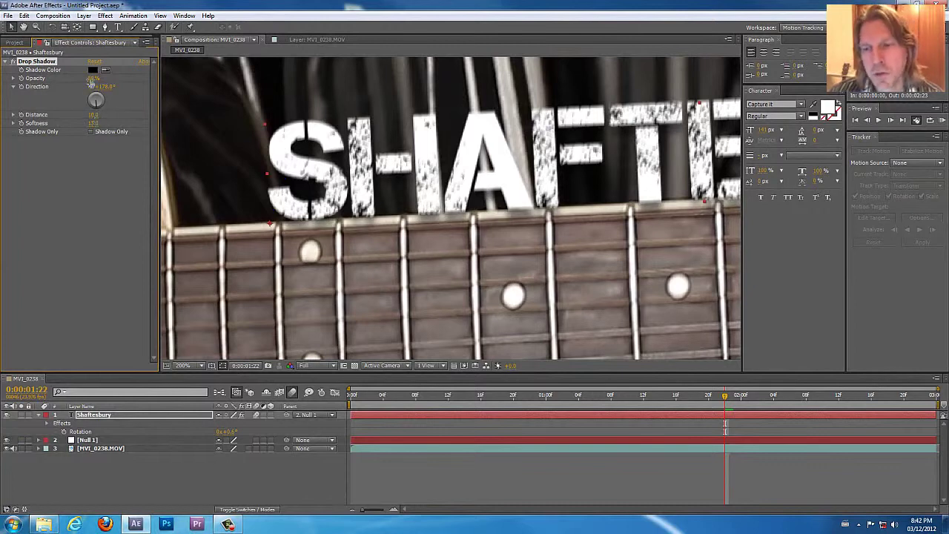
pyautogui.moveTo(93, 78); pyautogui.dragTo(100, 78)
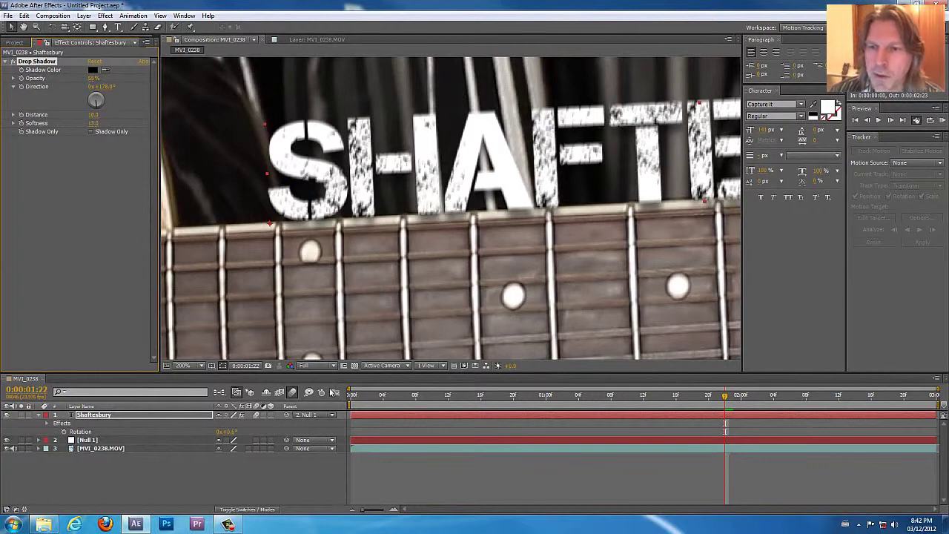
# Reduce the text's drop shadow opacity to about 31% while judging it against the whole guitar image.
pyautogui.click(371, 431)
pyautogui.scroll(-4, 463, 204)
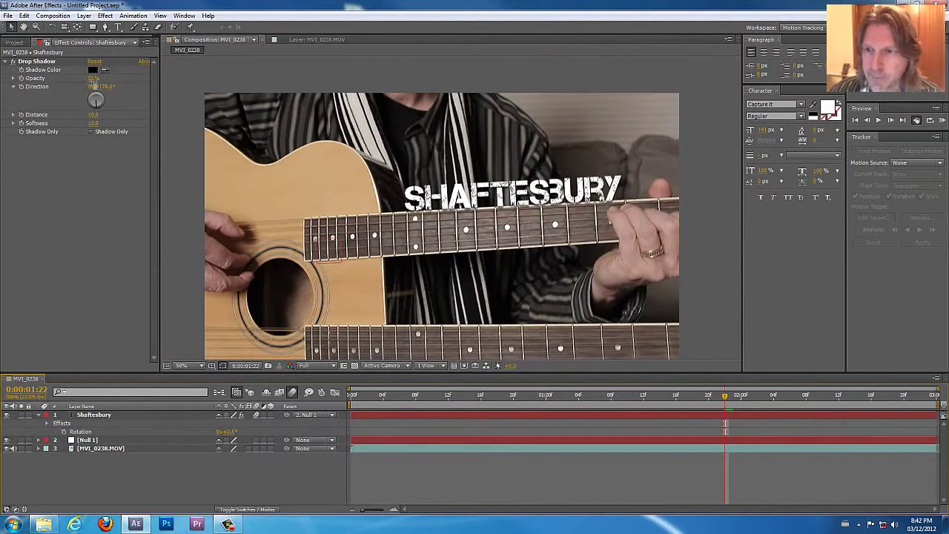
pyautogui.moveTo(93, 79); pyautogui.dragTo(87, 80)
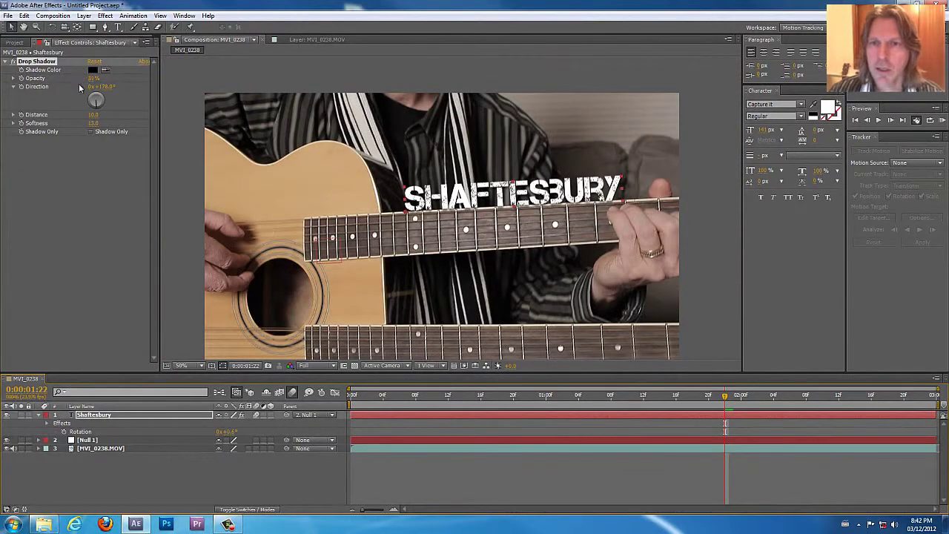
# Duplicate the Shaftesbury text layer, move the copy down to just above the lower guitar neck, and preview the motion.
pyautogui.click(405, 433)
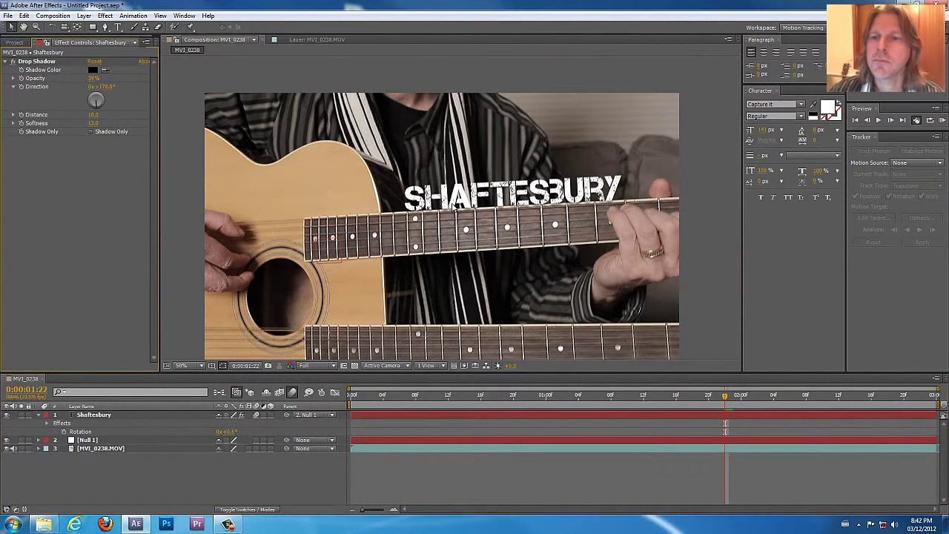
pyautogui.click(95, 417)
pyautogui.press('u')
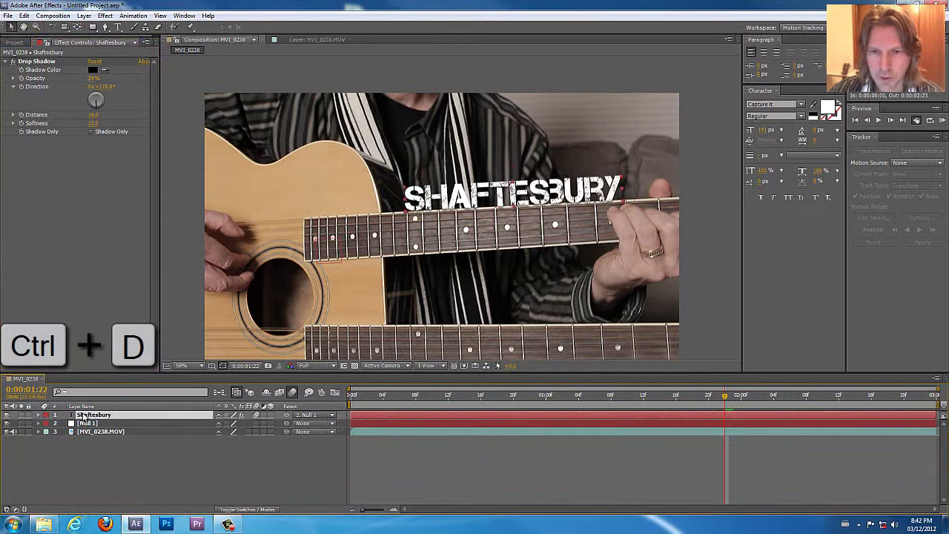
pyautogui.hotkey('ctrl', 'd')
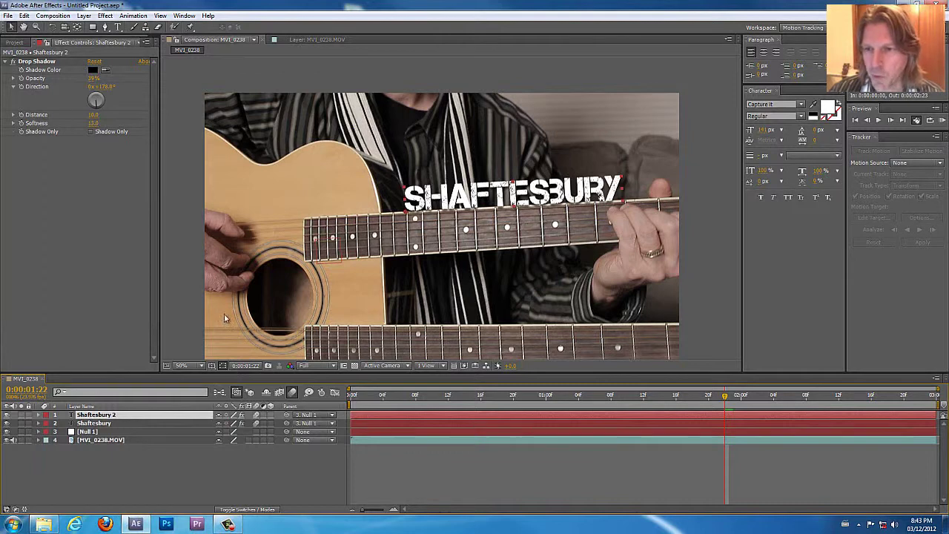
pyautogui.moveTo(426, 202); pyautogui.dragTo(428, 315)
pyautogui.press('space')
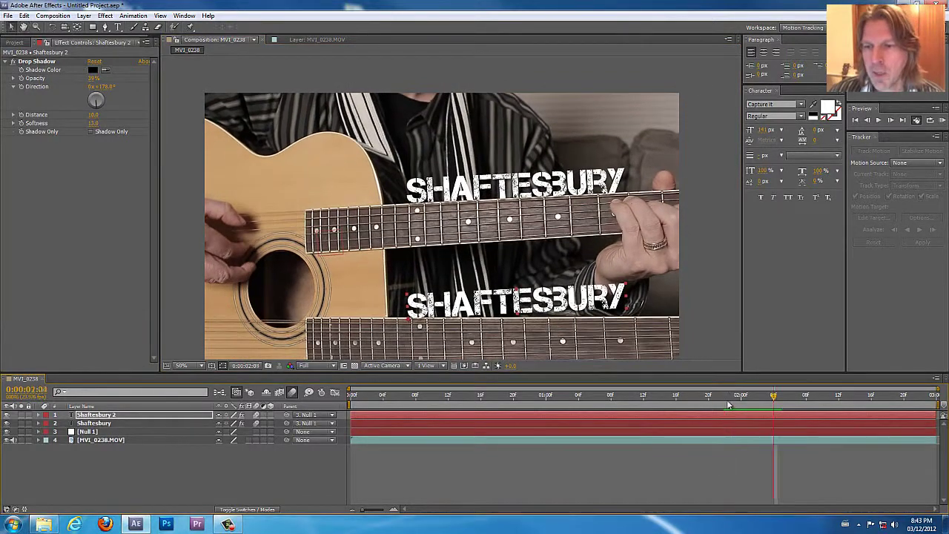
# Replace the duplicated text layer's wording with "Rocks!".
pyautogui.click(95, 417)
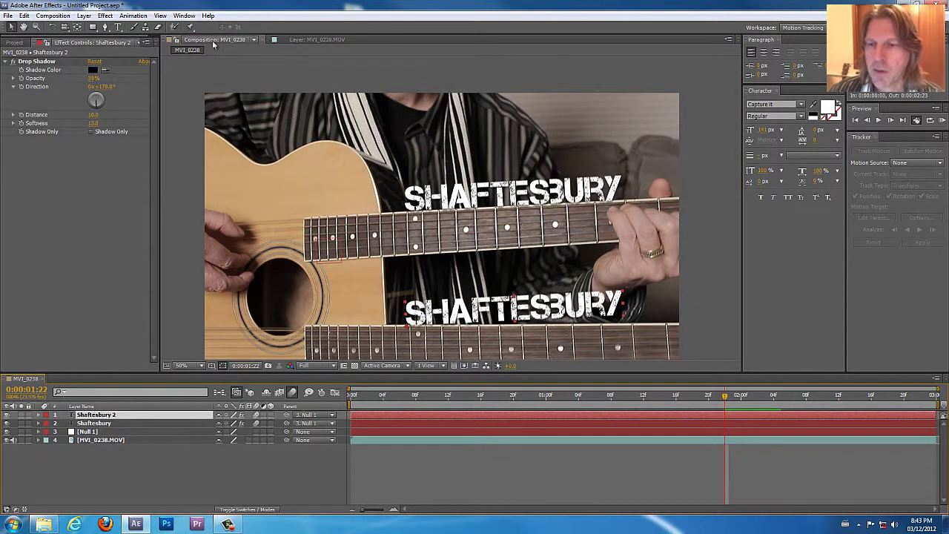
pyautogui.click(117, 28)
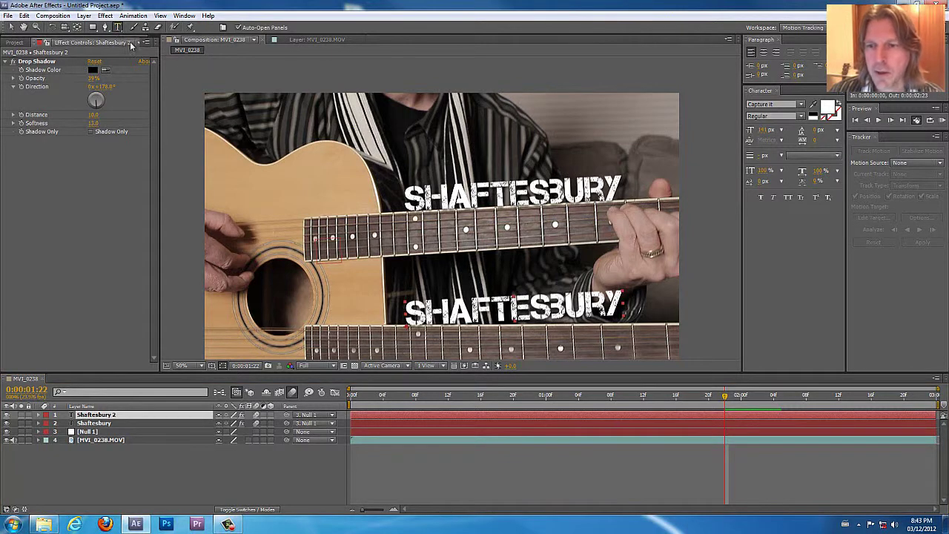
pyautogui.click(486, 311)
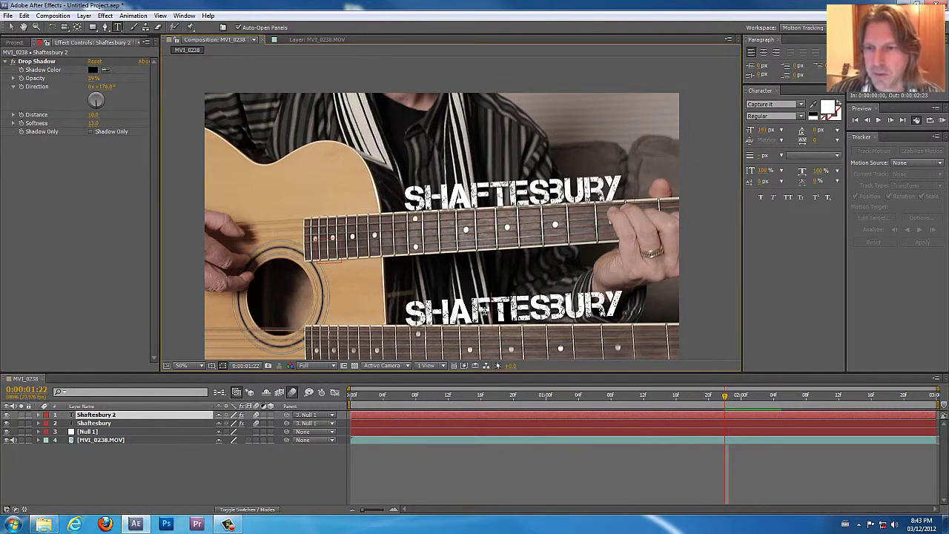
pyautogui.moveTo(618, 310); pyautogui.dragTo(442, 303)
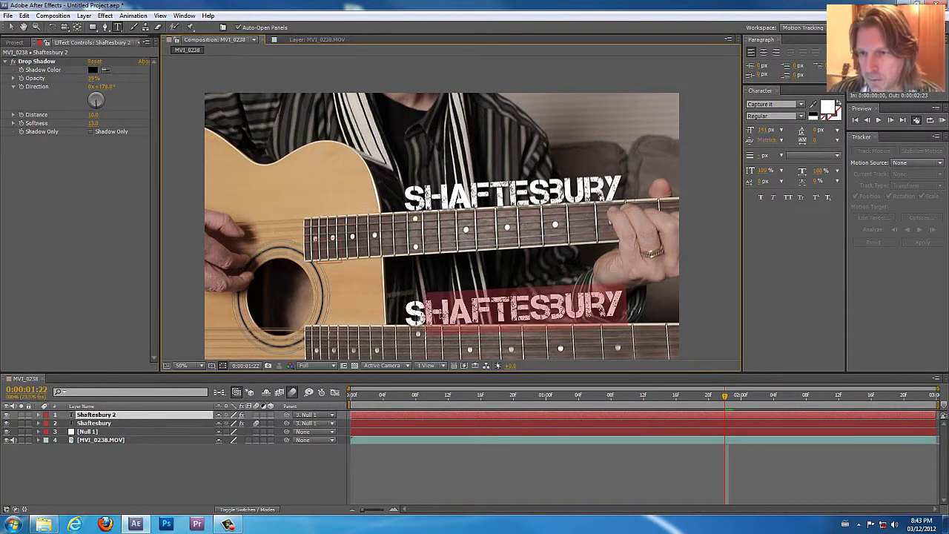
pyautogui.press('BackSpace')
pyautogui.press('BackSpace')
pyautogui.write('RO')
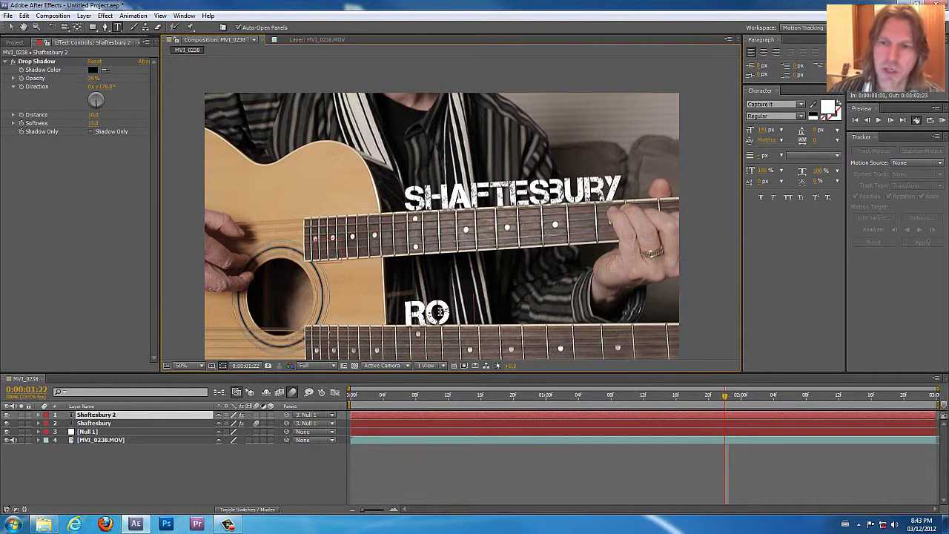
pyautogui.write('CKS!')
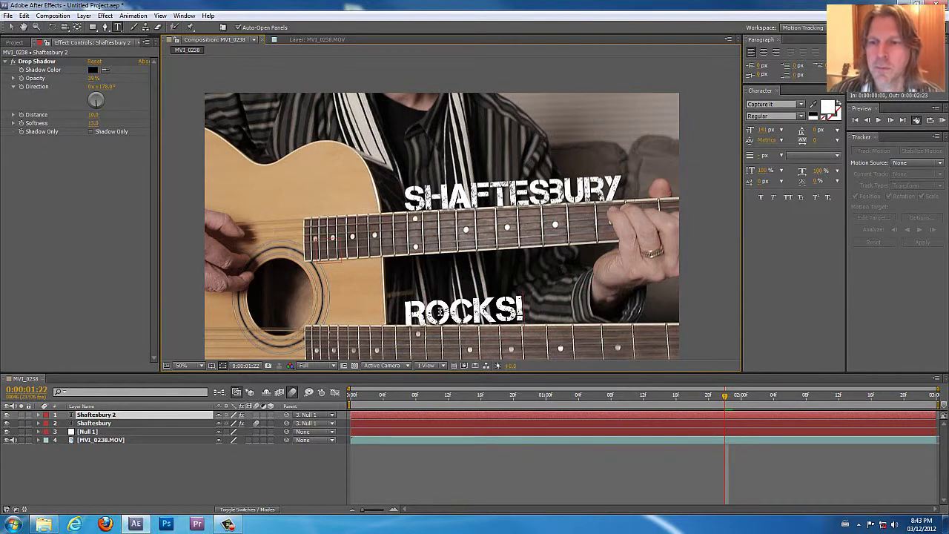
pyautogui.click(166, 420)
pyautogui.click(11, 27)
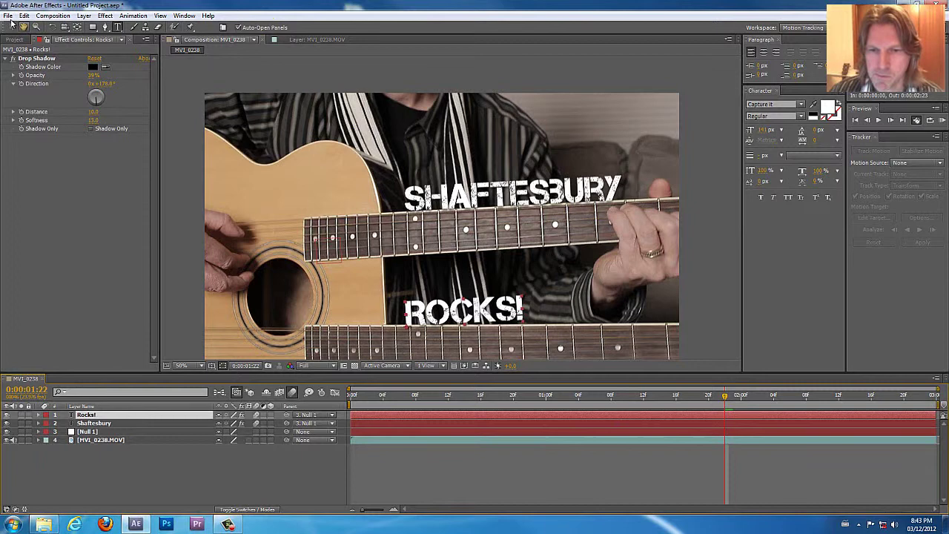
# Rotate the Rocks! layer to about 2.6°, judging its alignment with the lower neck at the first frame.
pyautogui.press('r')
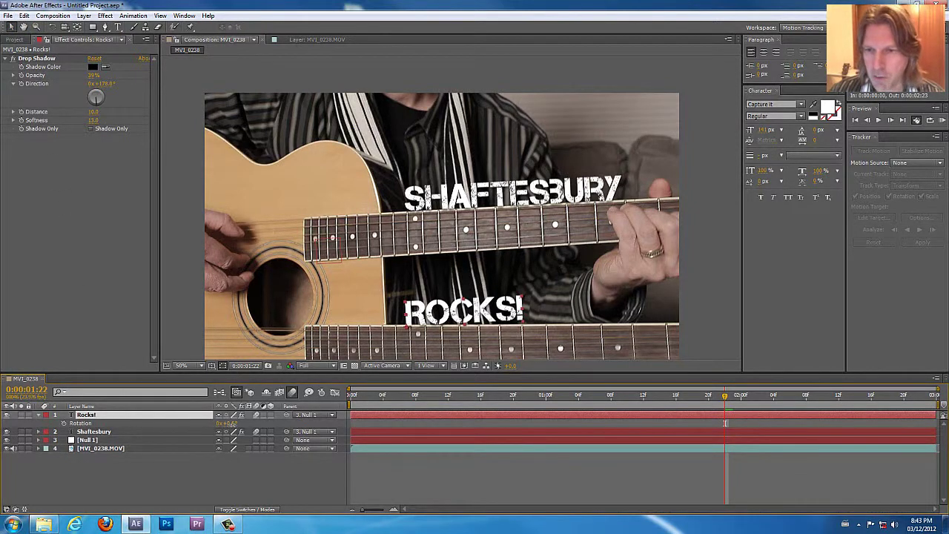
pyautogui.moveTo(233, 424); pyautogui.dragTo(235, 425)
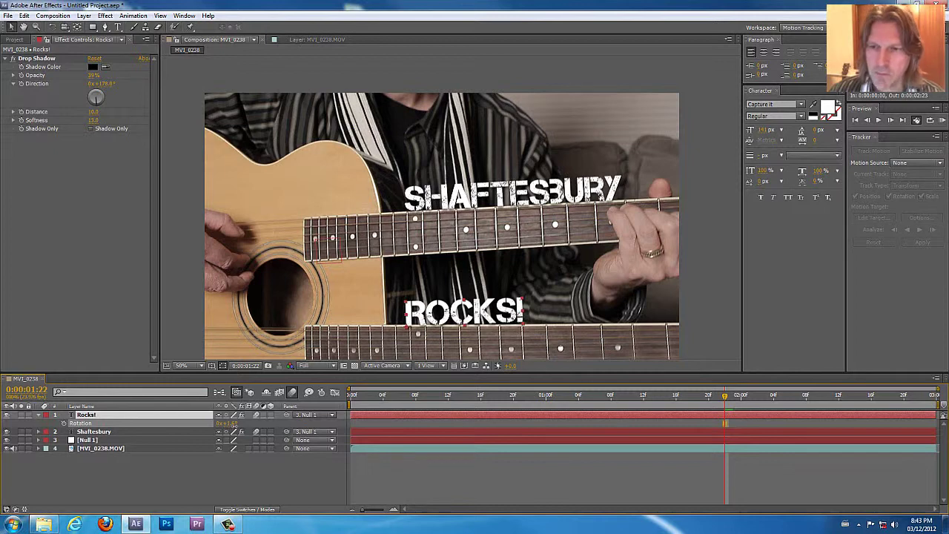
pyautogui.click(436, 471)
pyautogui.press('Home')
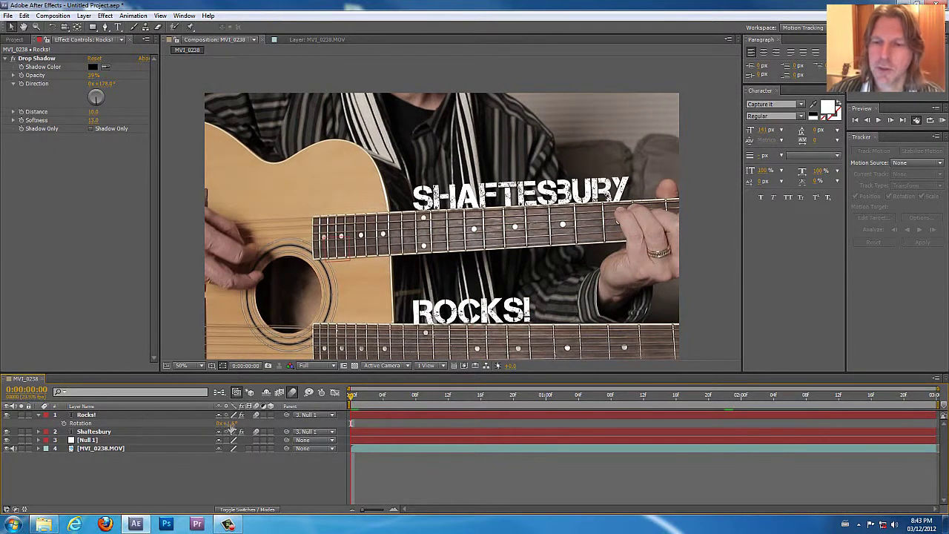
pyautogui.moveTo(234, 424); pyautogui.dragTo(236, 424)
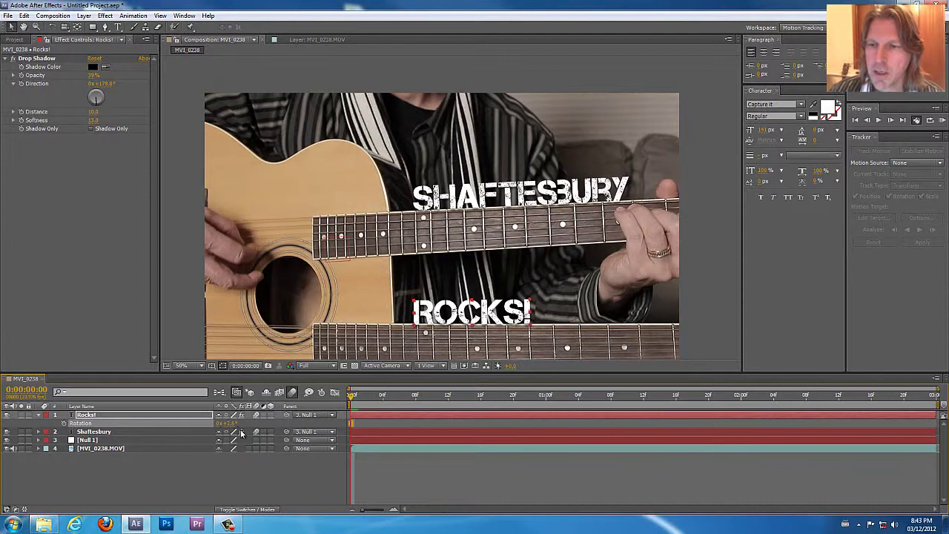
# Fit the composition to the viewer and play it back to check both titles against the moving guitar necks.
pyautogui.click(374, 468)
pyautogui.scroll(-2, 443, 321)
pyautogui.scroll(2, 442, 321)
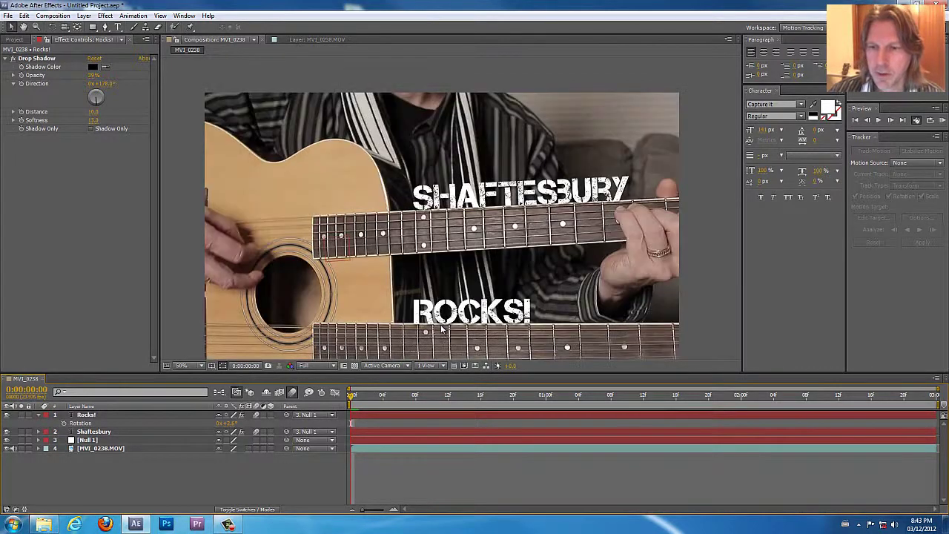
pyautogui.click(181, 366)
pyautogui.click(202, 196)
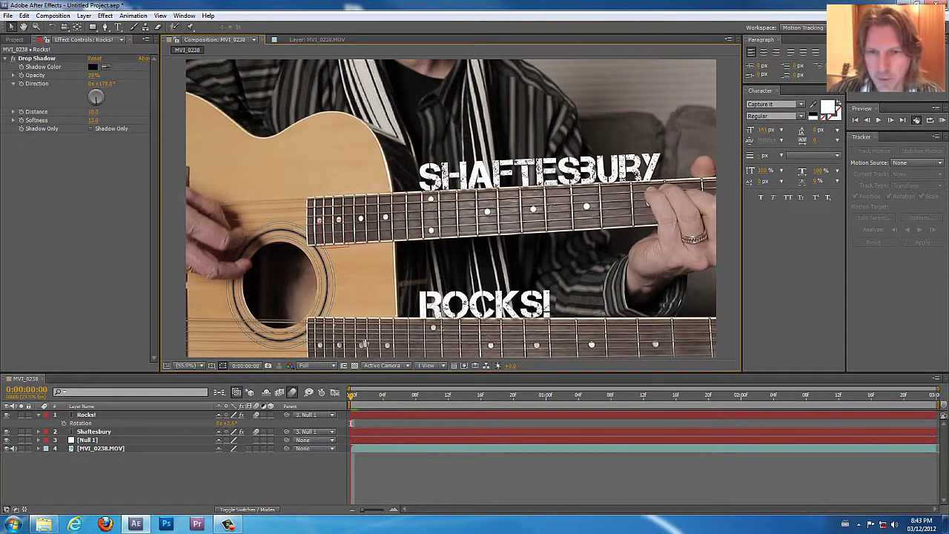
pyautogui.press('space')
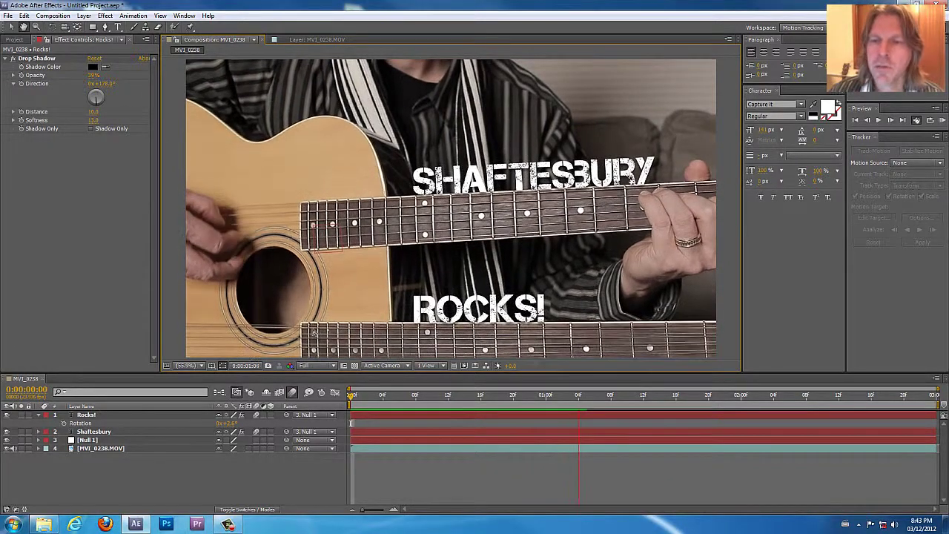
# Add the MVI_0238 composition to the render queue and set its output format to H.264.
pyautogui.click(55, 17)
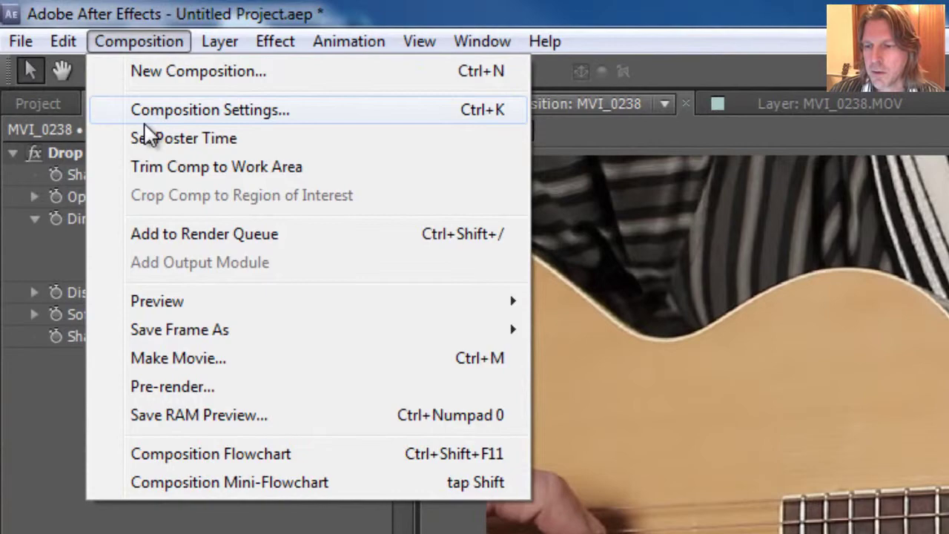
pyautogui.click(143, 235)
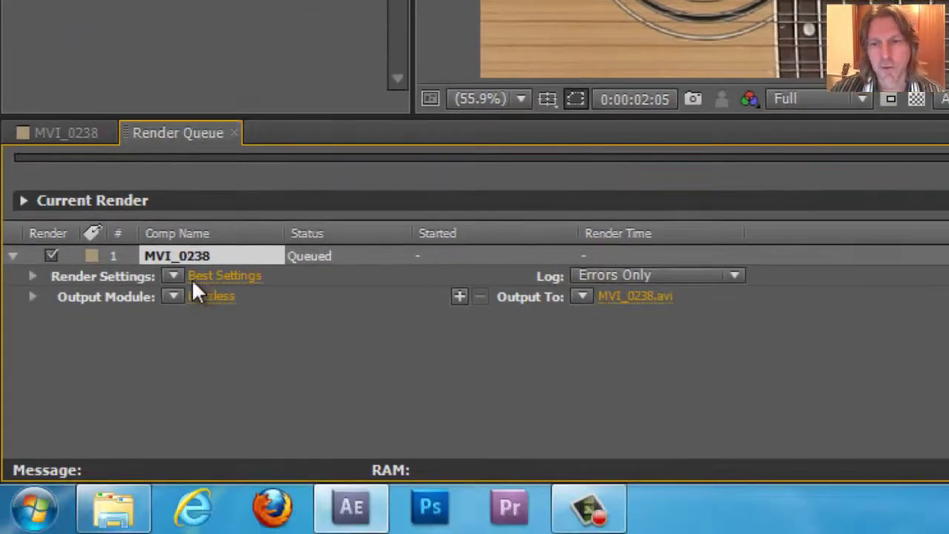
pyautogui.click(197, 294)
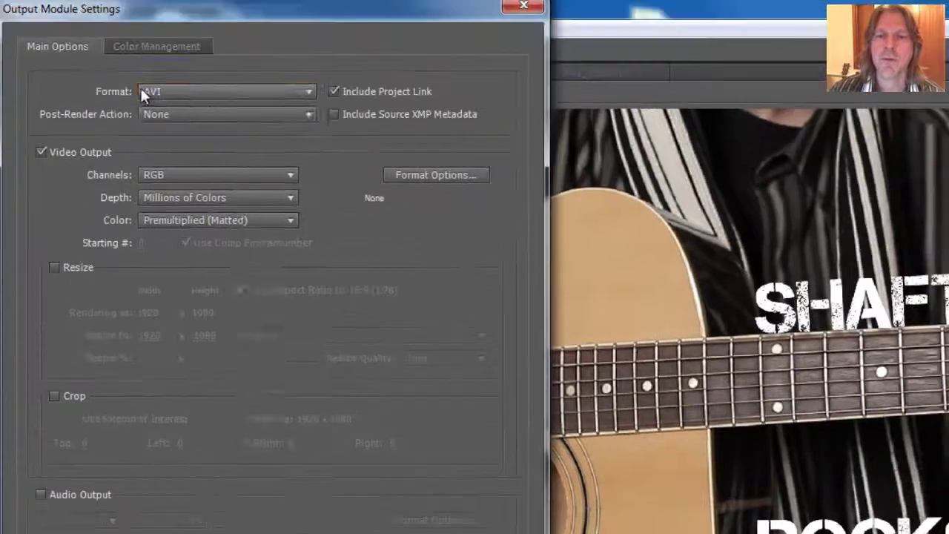
pyautogui.click(145, 95)
pyautogui.click(169, 214)
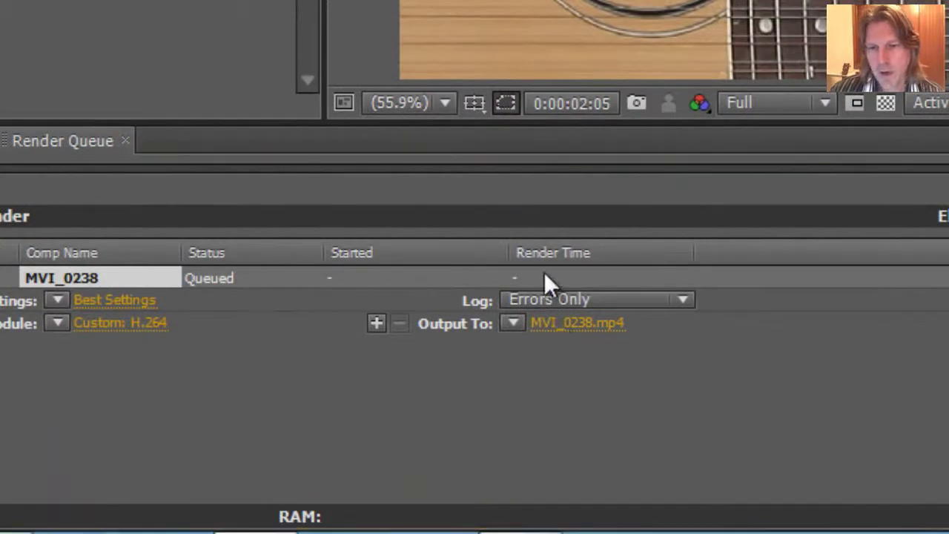
# Set the render output to the Desktop as "Mista Place Broadcasting T1 2012 Motion Tracking.mp4" and start rendering.
pyautogui.click(556, 320)
pyautogui.click(39, 88)
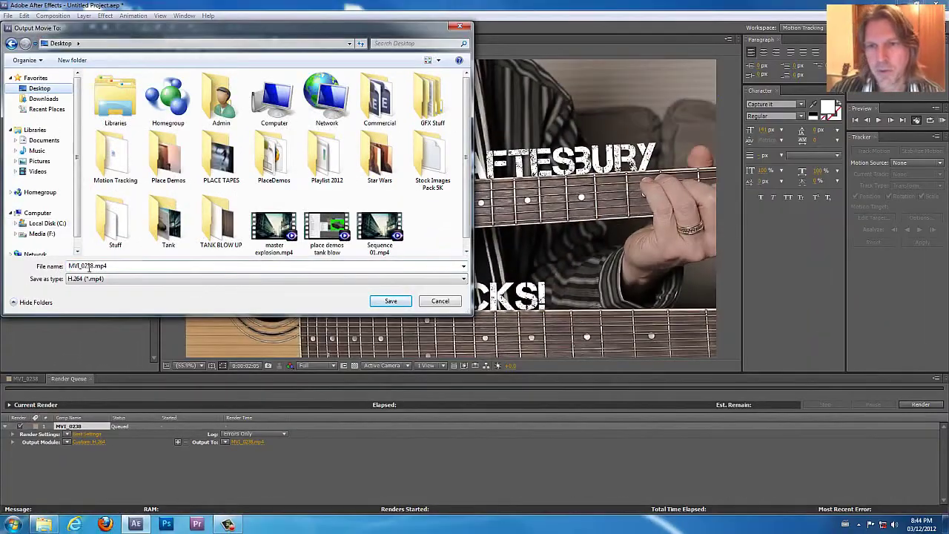
pyautogui.write('Mista Place Broadcasting T1 2012')
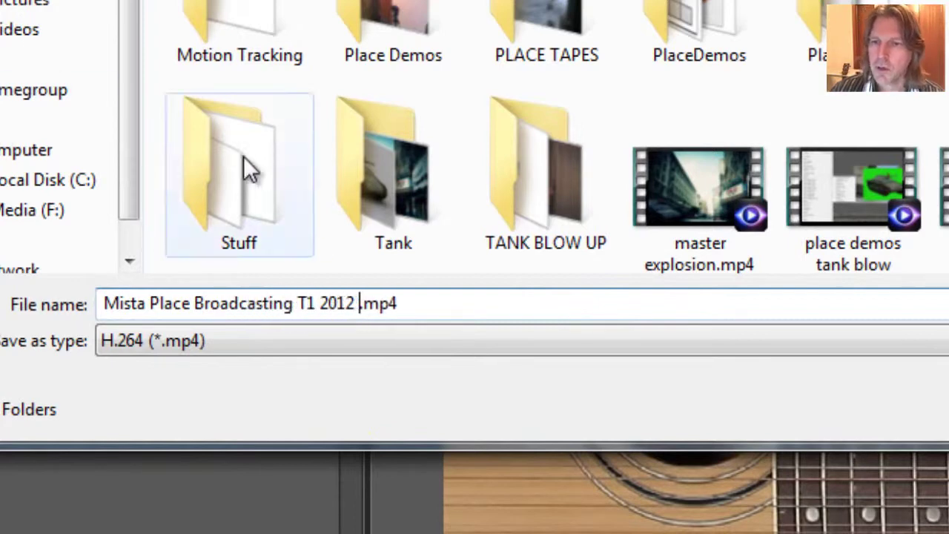
pyautogui.write('Motion Tracking')
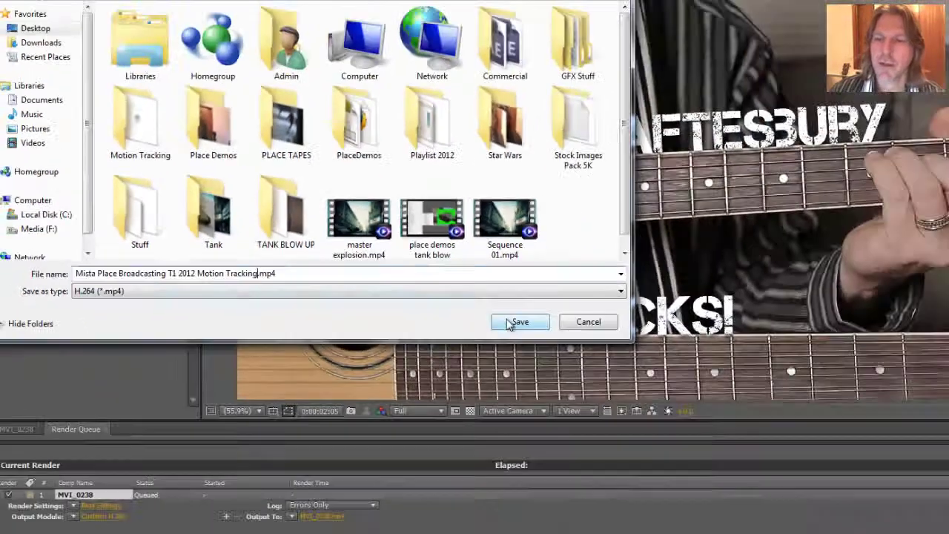
pyautogui.press('Return')
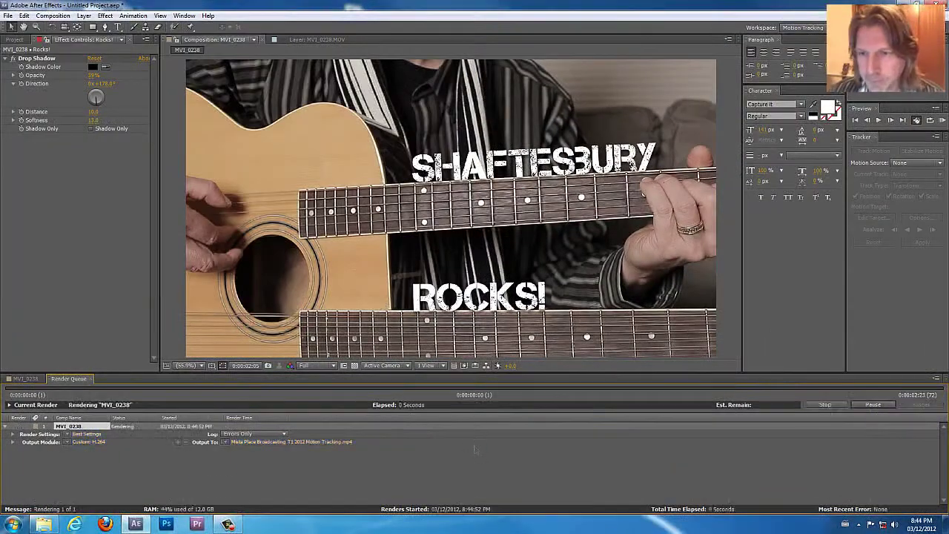